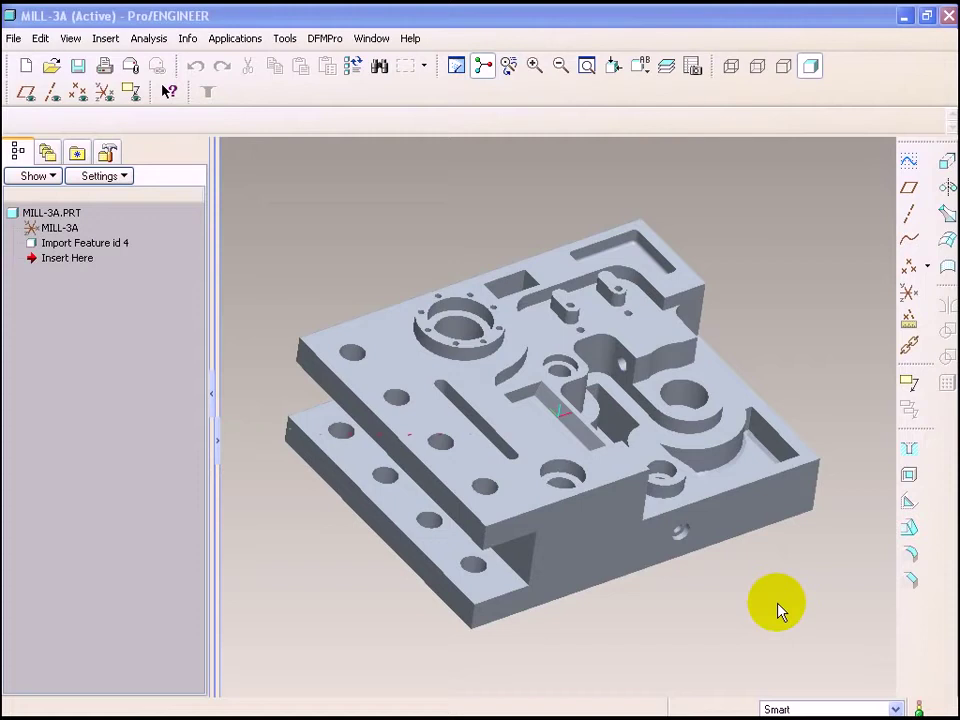
# - Launch the DFMPro Interface for MILL-3A with AllRules.dfm and the Prismatic Mill part type
pyautogui.click(325, 39)
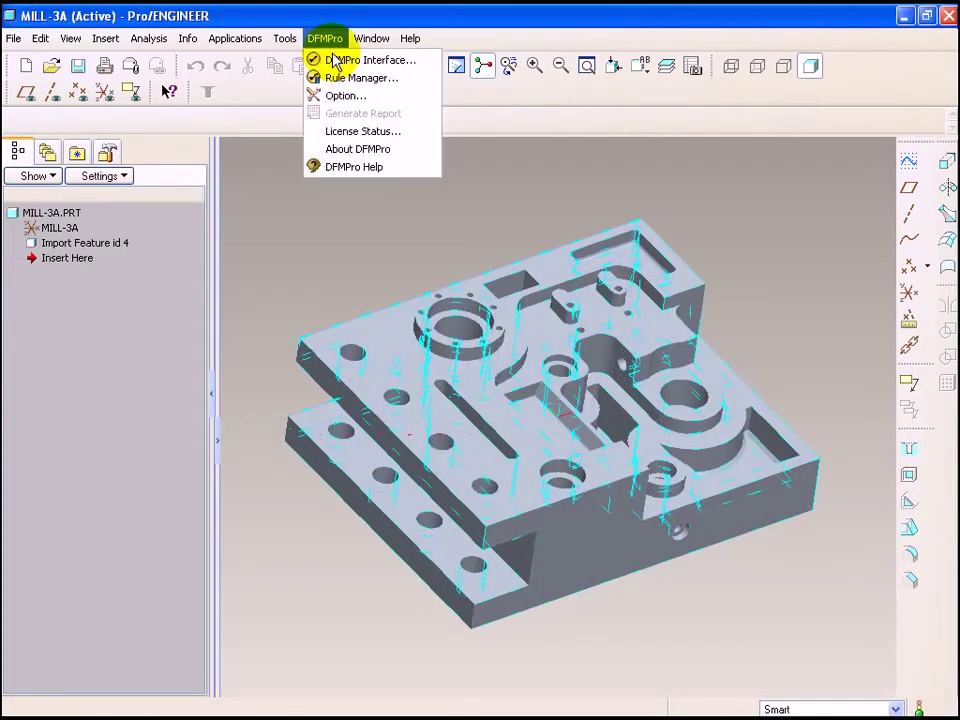
pyautogui.click(333, 60)
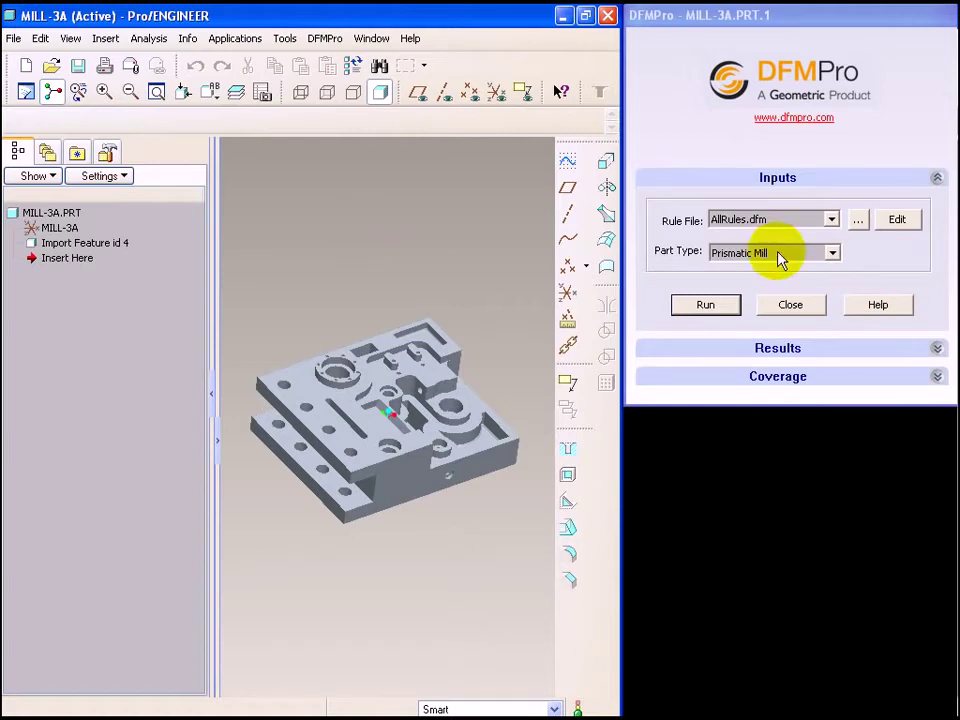
pyautogui.click(828, 255)
pyautogui.click(826, 258)
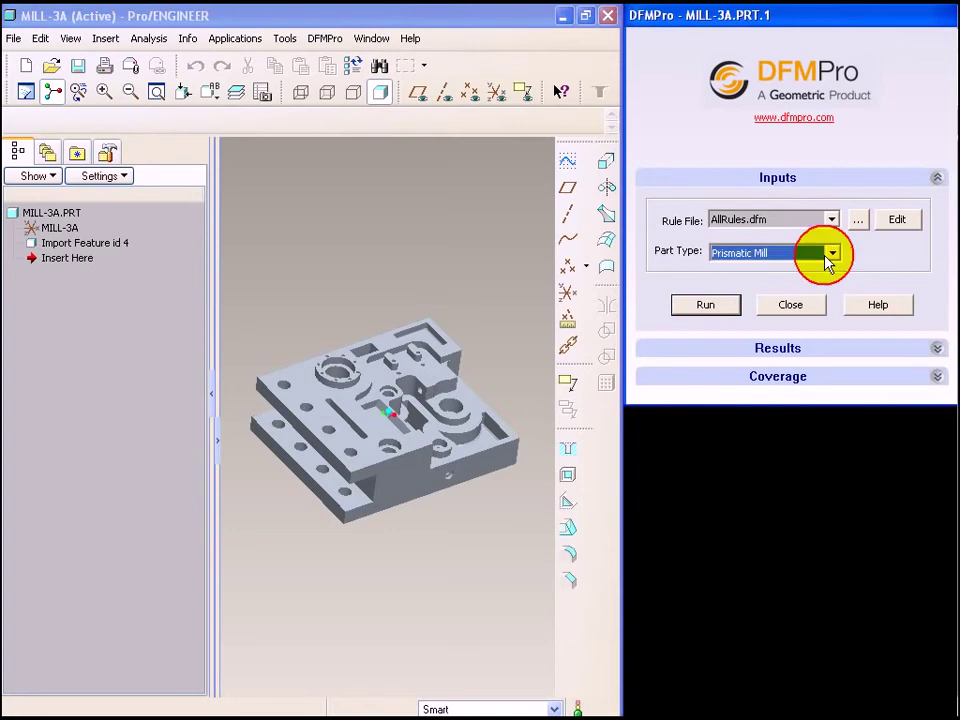
# - Run the AllRules.dfm check on MILL-3A, yielding 9 of 34 rules failed
pyautogui.click(712, 310)
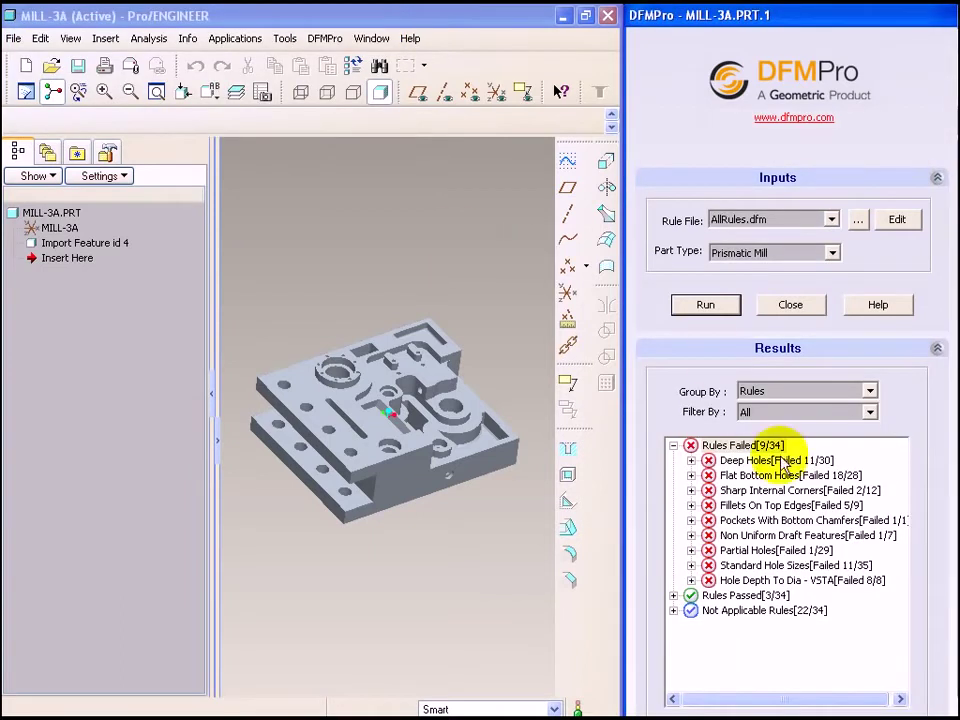
# - Expand the failed Deep Holes rule and highlight Instance 1 on the model
pyautogui.click(722, 447)
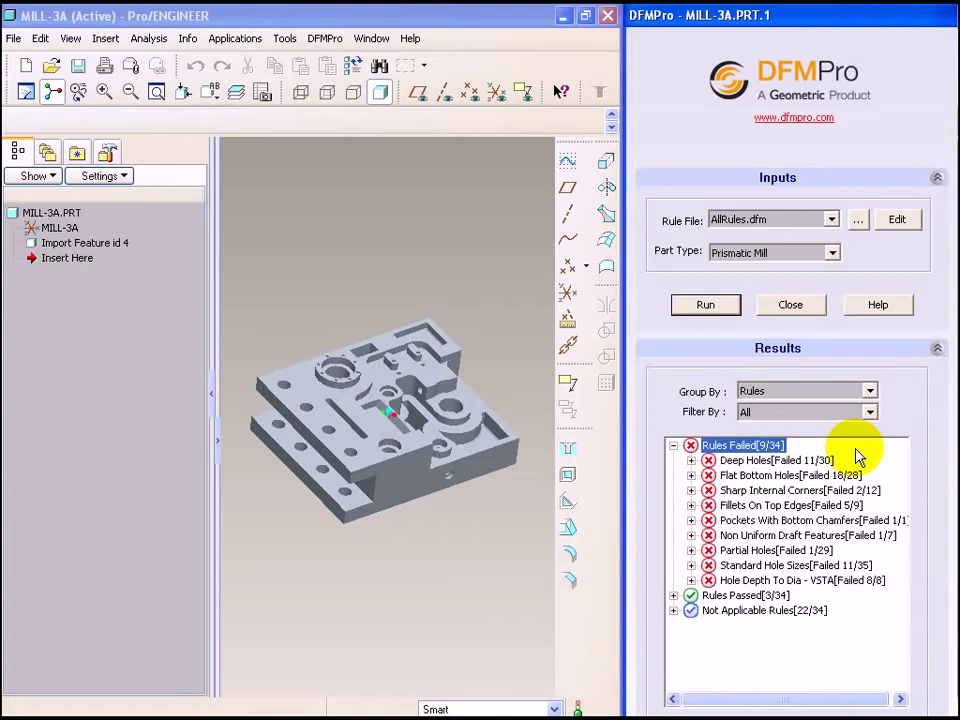
pyautogui.click(735, 596)
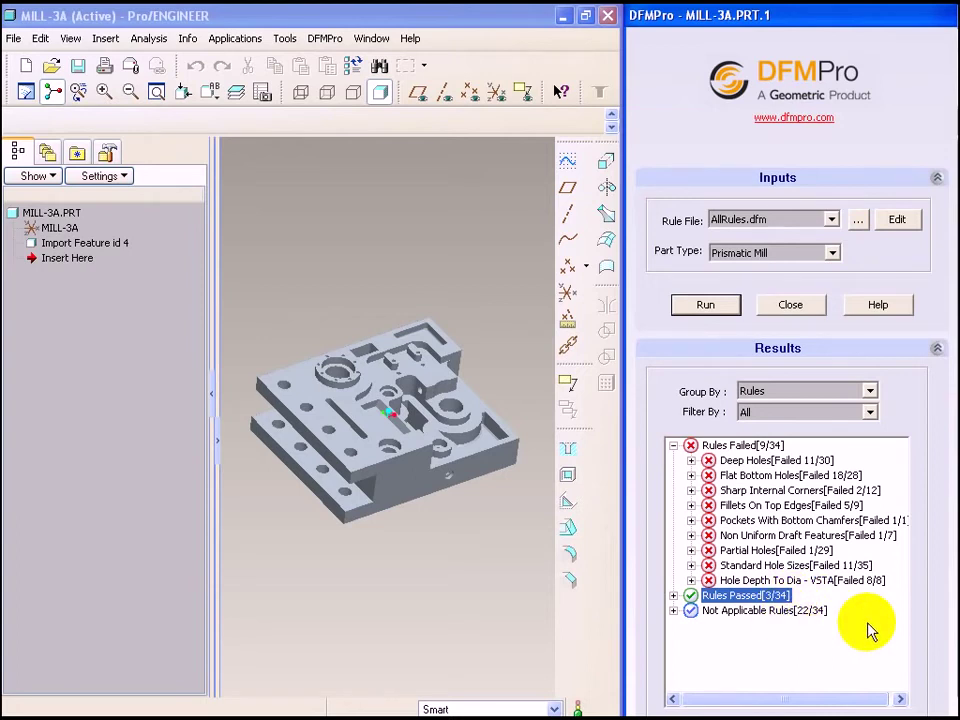
pyautogui.click(691, 461)
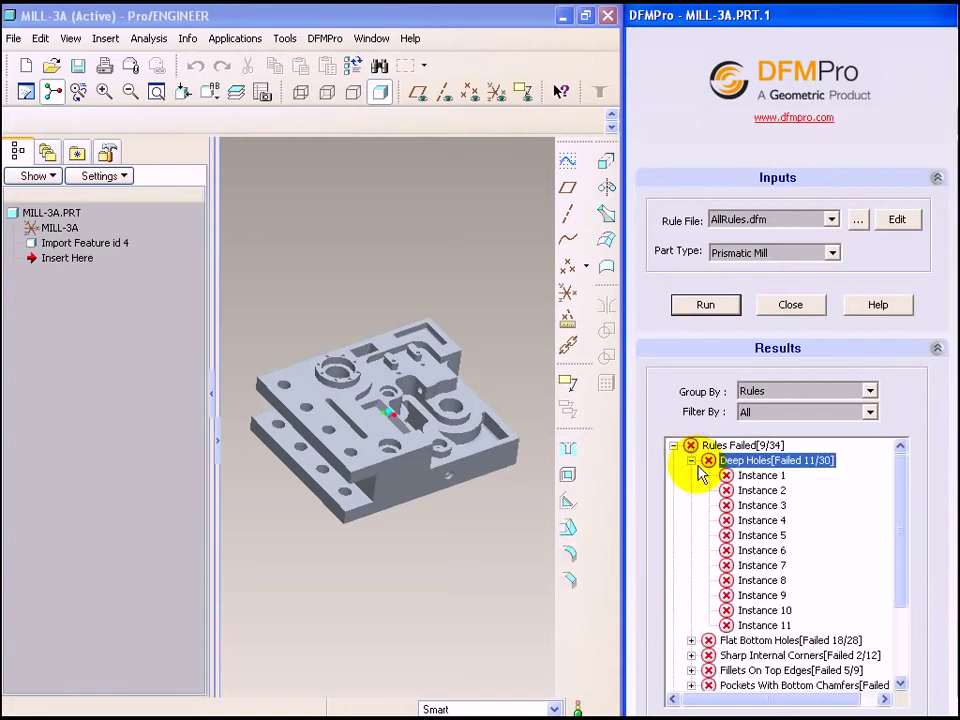
pyautogui.click(760, 479)
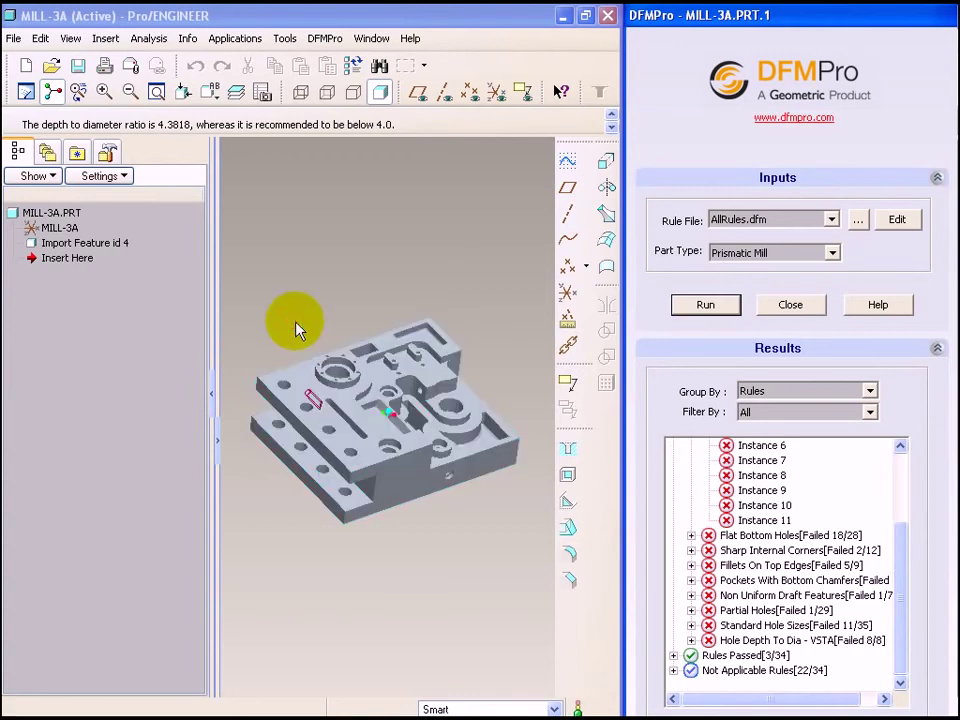
# - Zoom around the highlighted hole and read its 4.3818 depth-to-diameter ratio message
pyautogui.scroll(5, 296, 322)
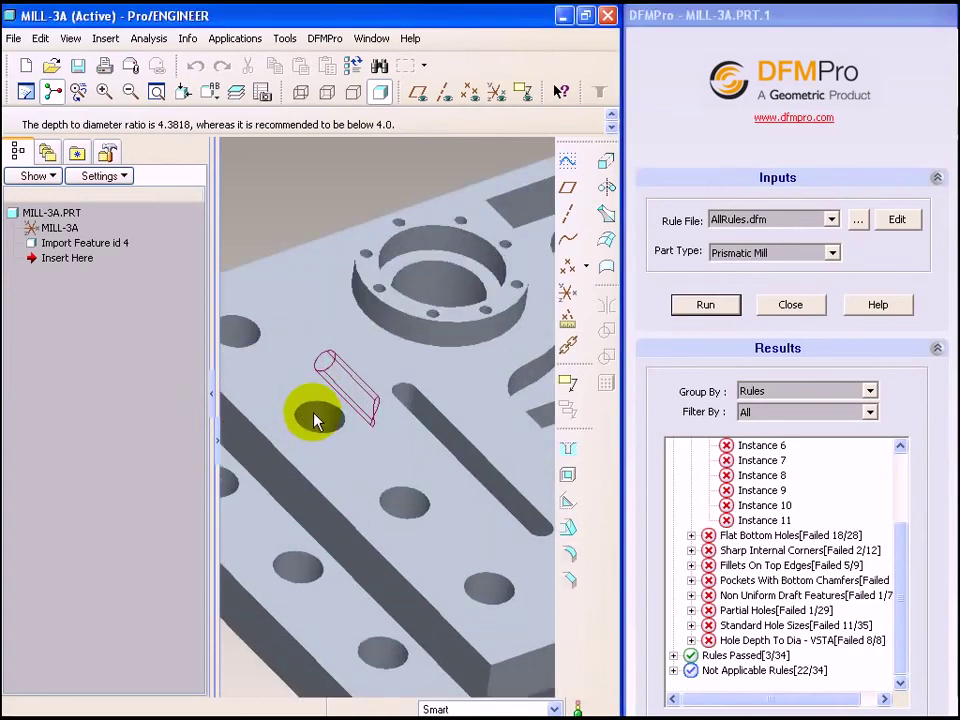
pyautogui.scroll(-5, 314, 422)
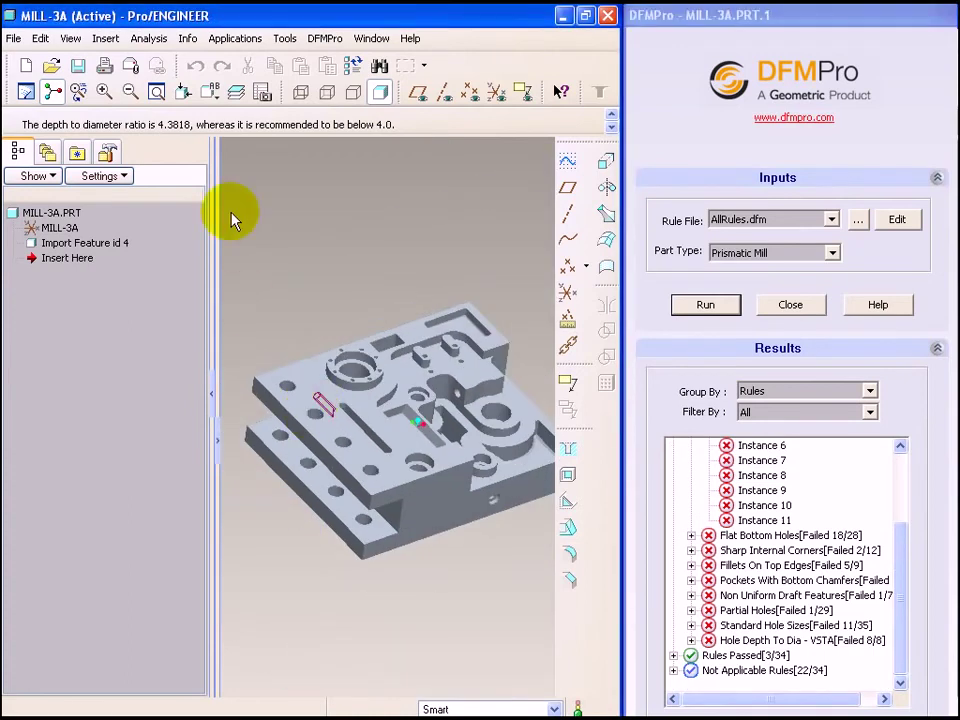
pyautogui.moveTo(24, 124); pyautogui.dragTo(606, 122)
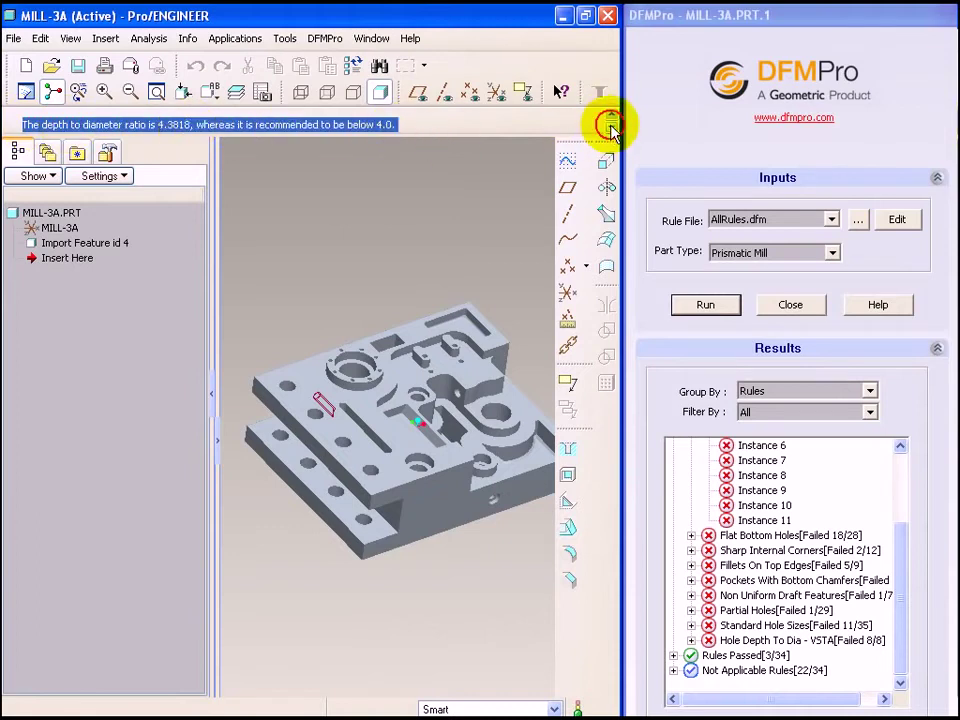
pyautogui.click(611, 116)
pyautogui.click(610, 128)
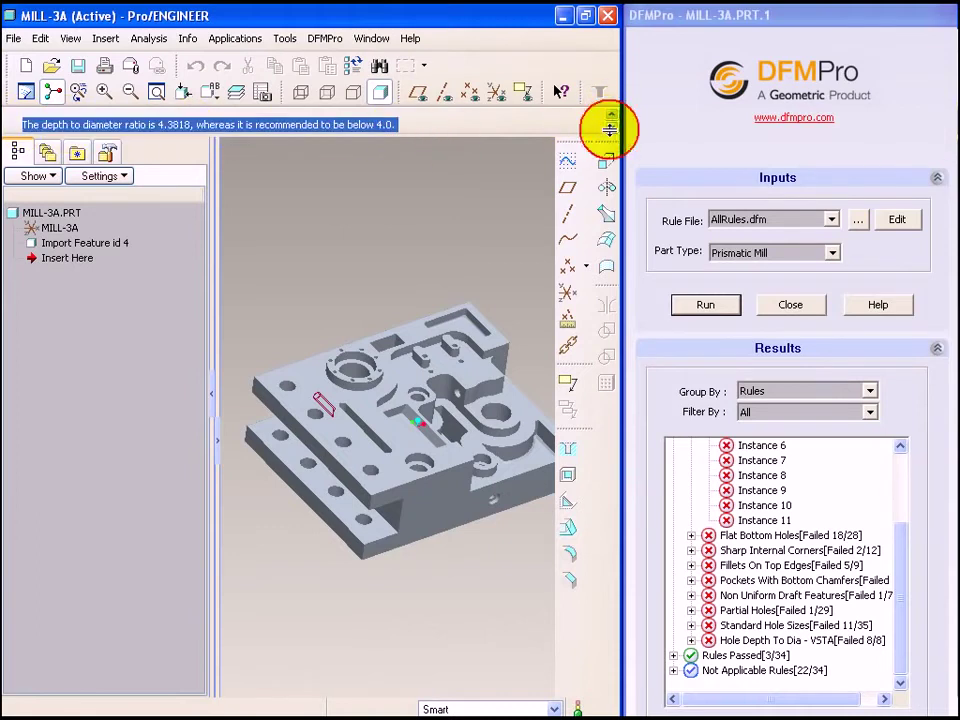
pyautogui.click(900, 478)
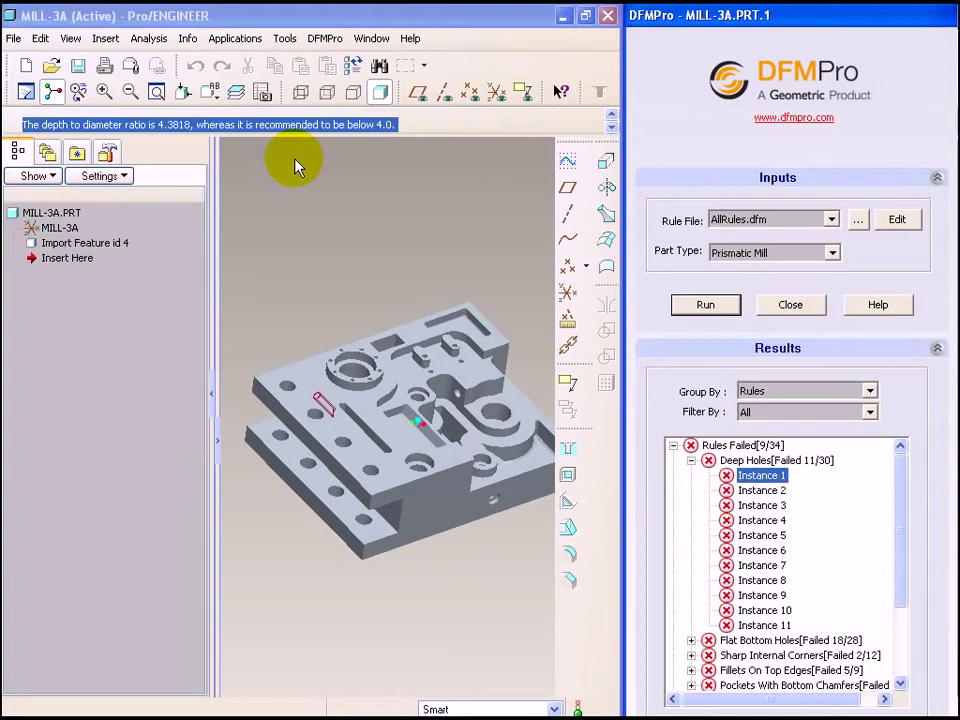
# - Step through the Deep Holes instances from Instance 4 onward, then collapse the rule
pyautogui.click(760, 520)
pyautogui.press('Down')
pyautogui.press('Down')
pyautogui.press('Down')
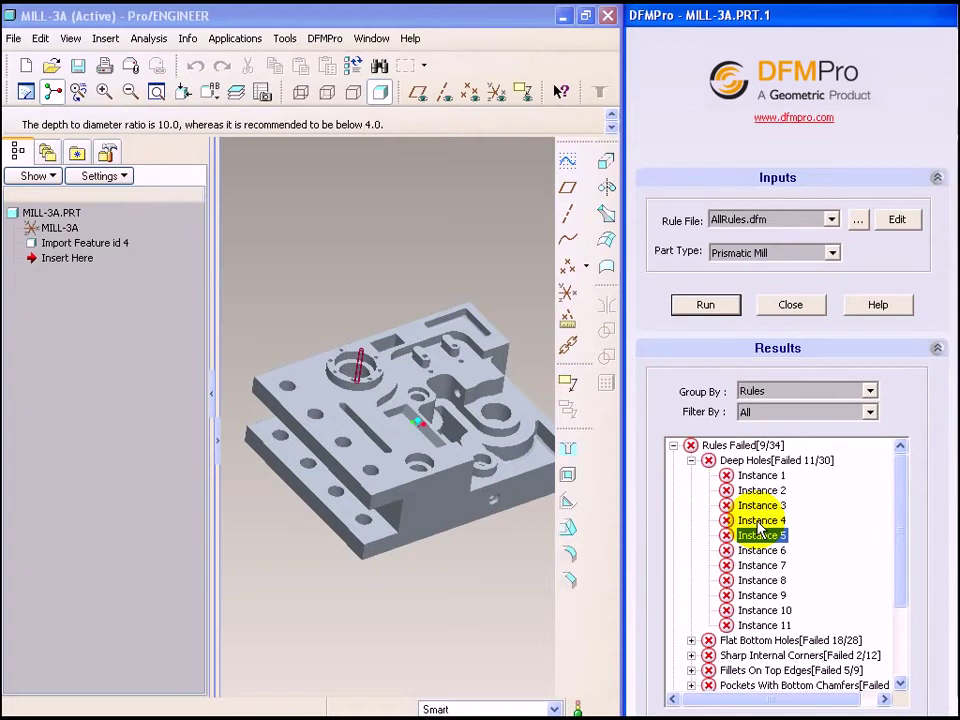
pyautogui.press('Down')
pyautogui.press('Down')
pyautogui.press('Down')
pyautogui.press('Down')
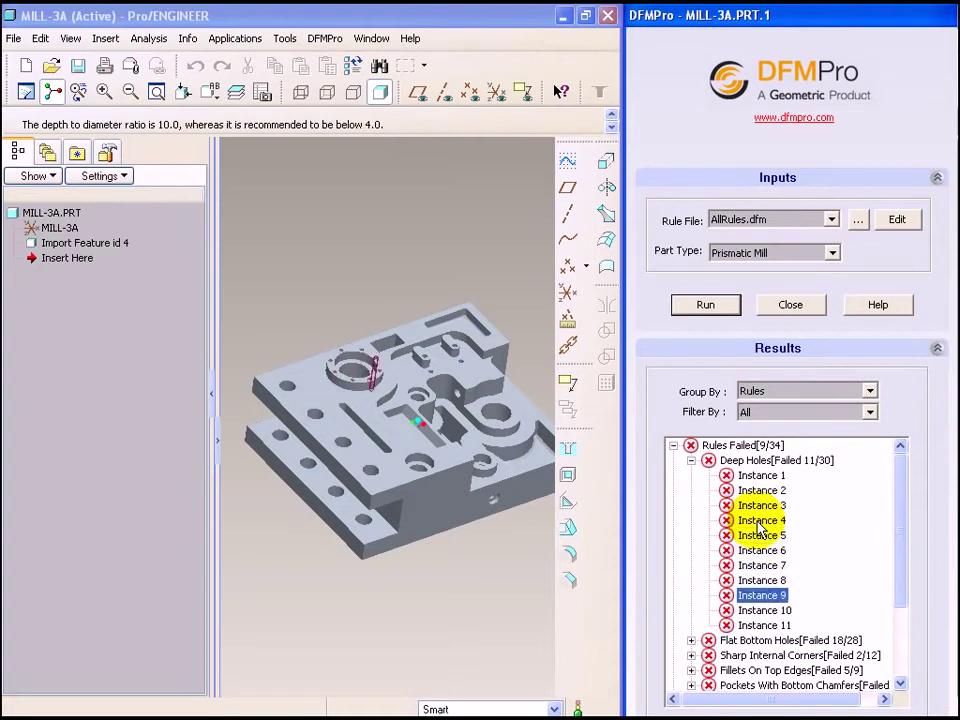
pyautogui.press('Left')
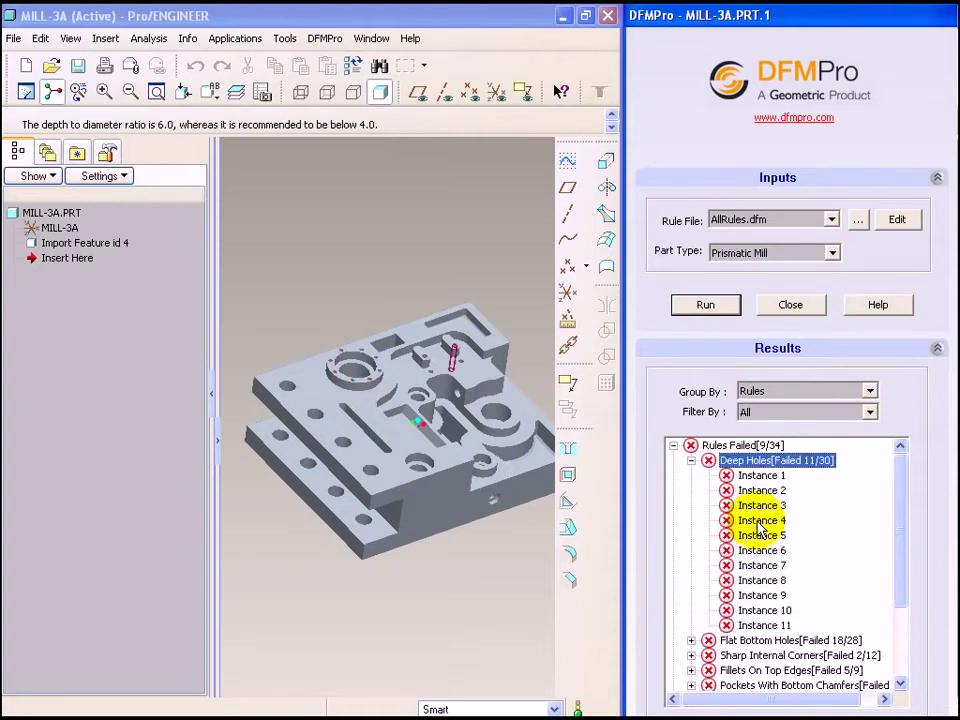
pyautogui.press('Left')
# - Expand Flat Bottom Holes, step through its failing instances, and collapse it
pyautogui.press('Down')
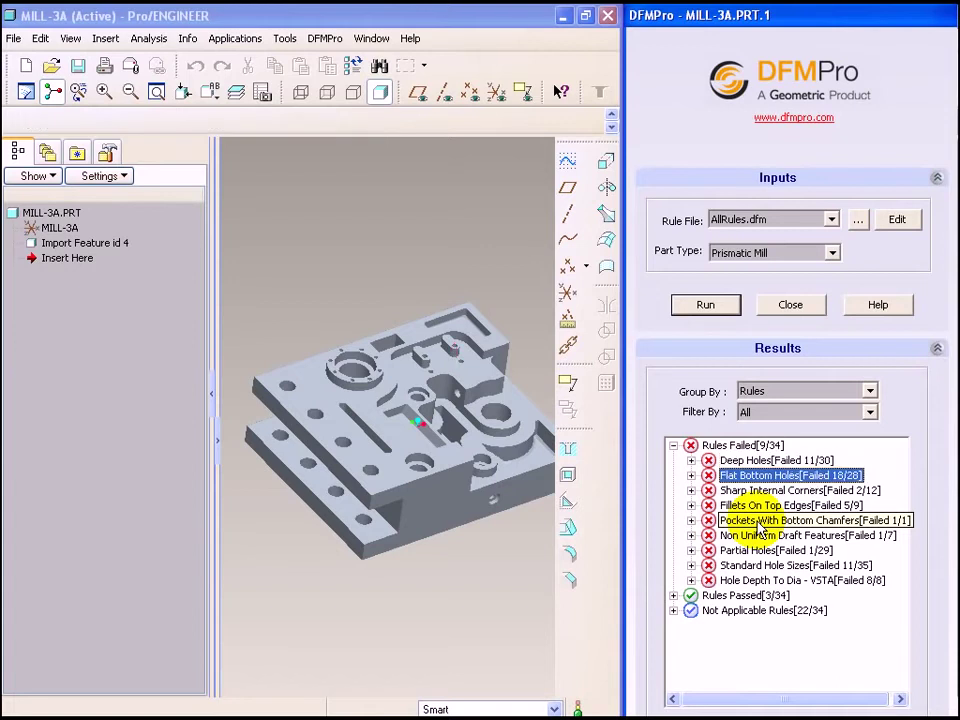
pyautogui.press('Right')
pyautogui.press('Down')
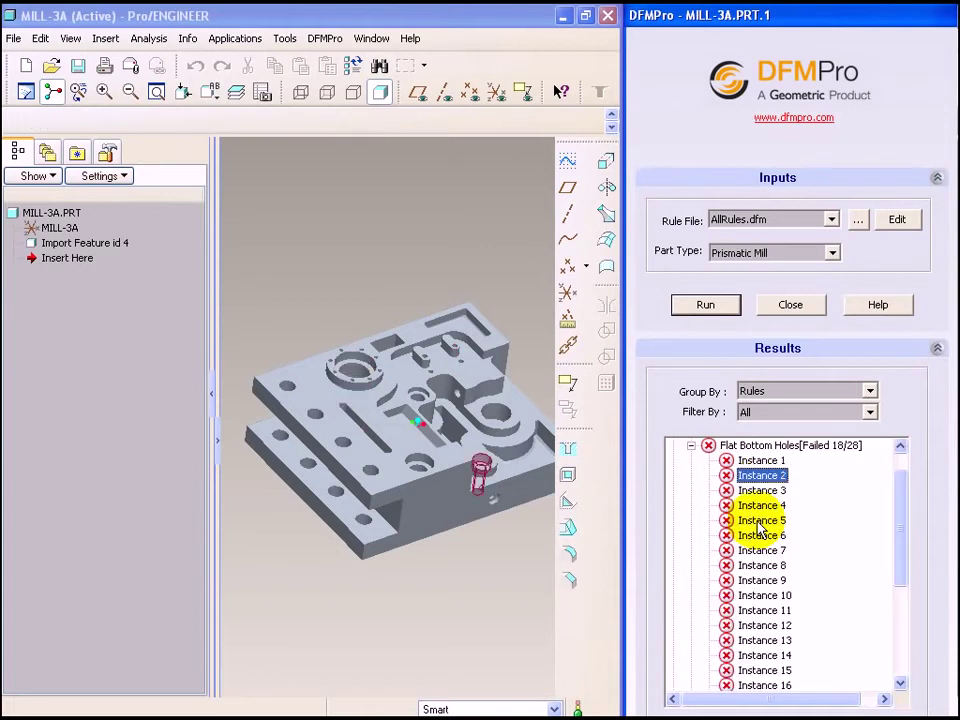
pyautogui.press('Down')
pyautogui.press('Left')
pyautogui.press('Left')
# - Expand Sharp Internal Corners, view its first instance, and collapse it
pyautogui.press('Down')
pyautogui.press('Right')
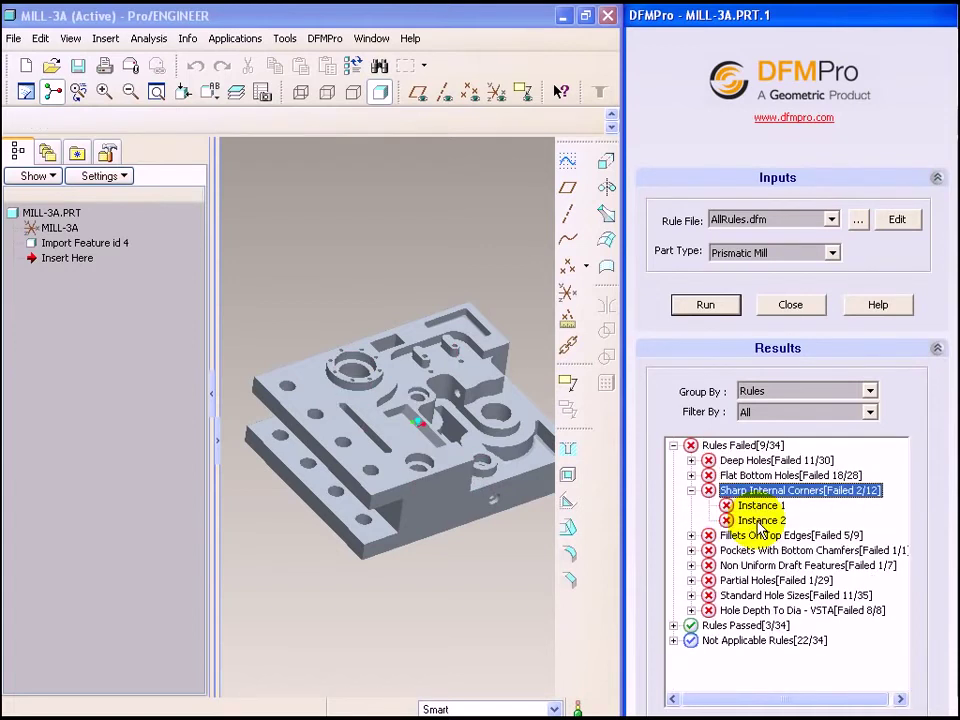
pyautogui.press('Down')
pyautogui.press('Up')
pyautogui.press('Left')
# - Browse the remaining failed rules, settling on Partial Holes (1 of 29 failed)
pyautogui.press('Down')
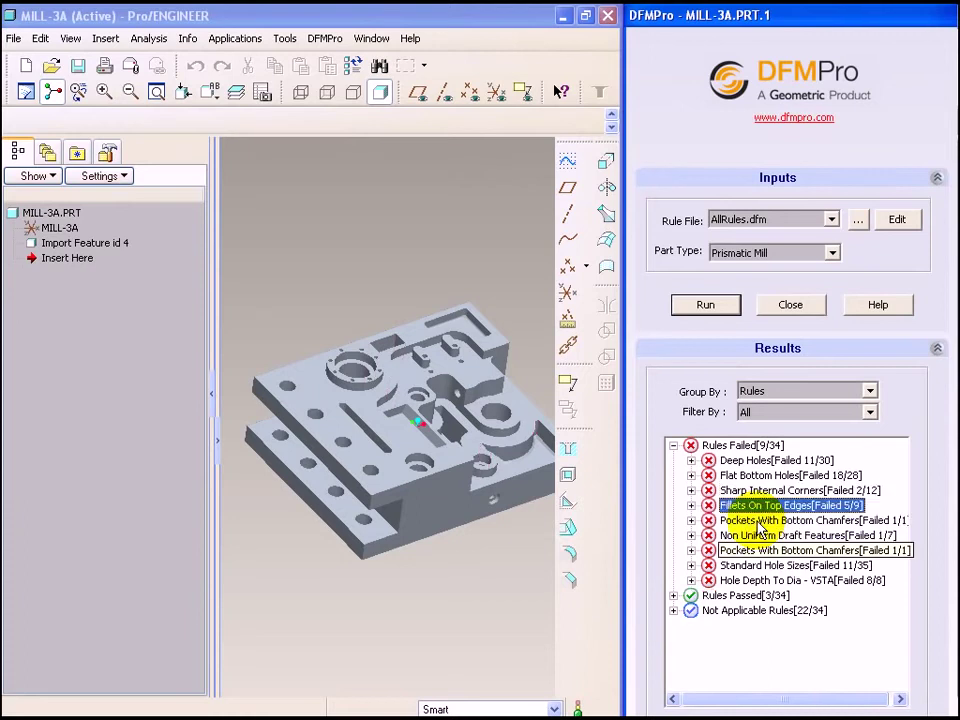
pyautogui.press('Down')
pyautogui.press('Down')
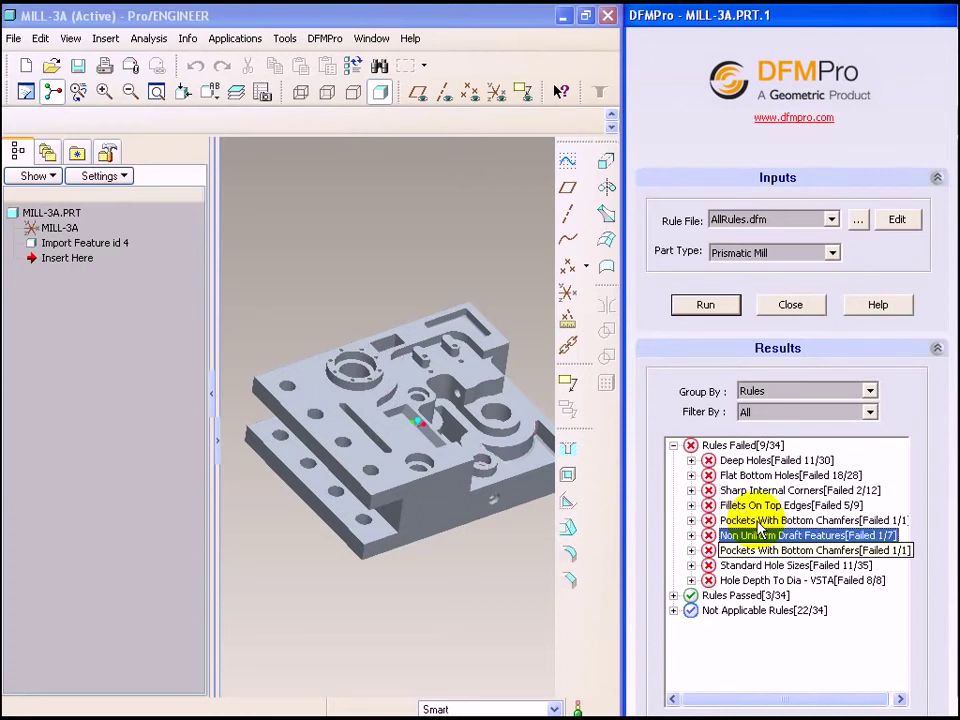
pyautogui.press('Down')
pyautogui.press('Down')
pyautogui.press('Down')
pyautogui.press('Up')
pyautogui.press('Up')
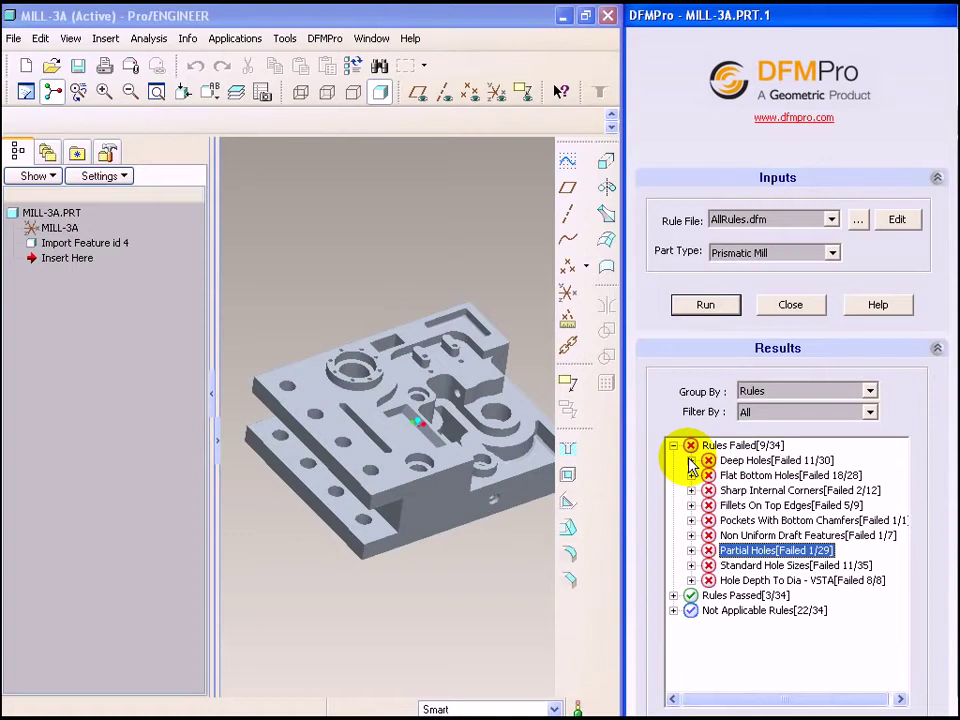
# - Open Help for the failing Pockets With Bottom Chamfers instance, read the topic, and close it
pyautogui.click(691, 520)
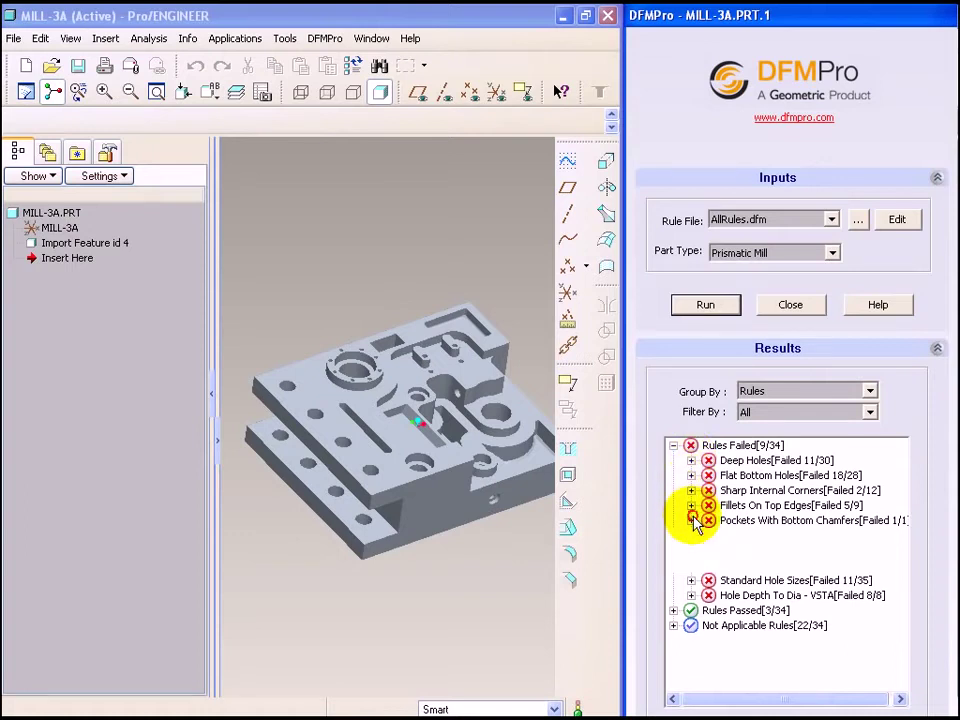
pyautogui.click(752, 538)
pyautogui.rightClick(752, 540)
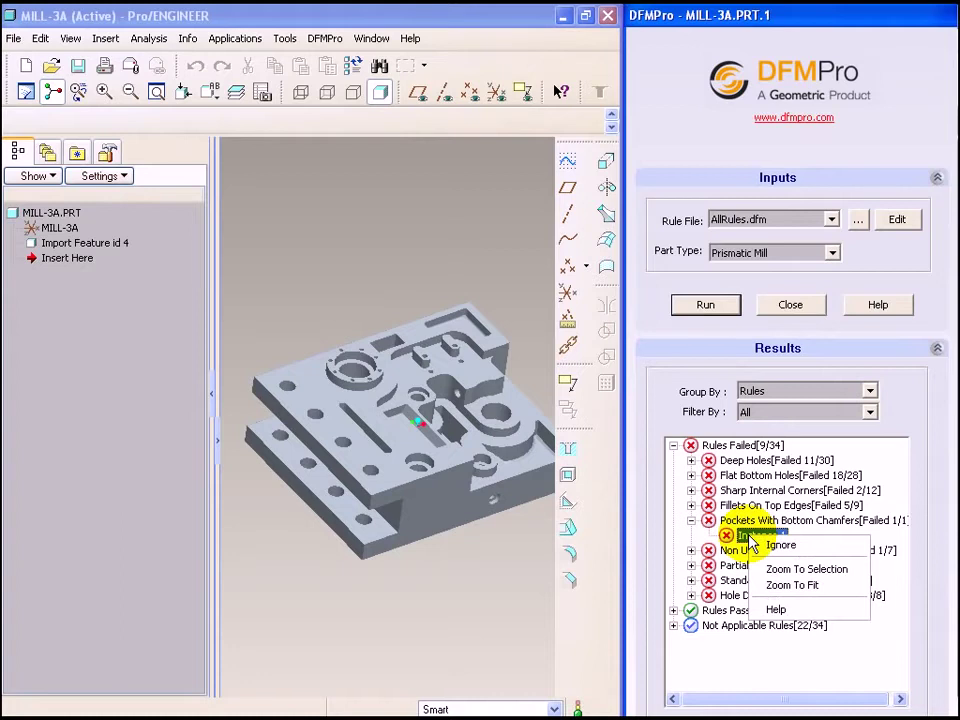
pyautogui.click(775, 610)
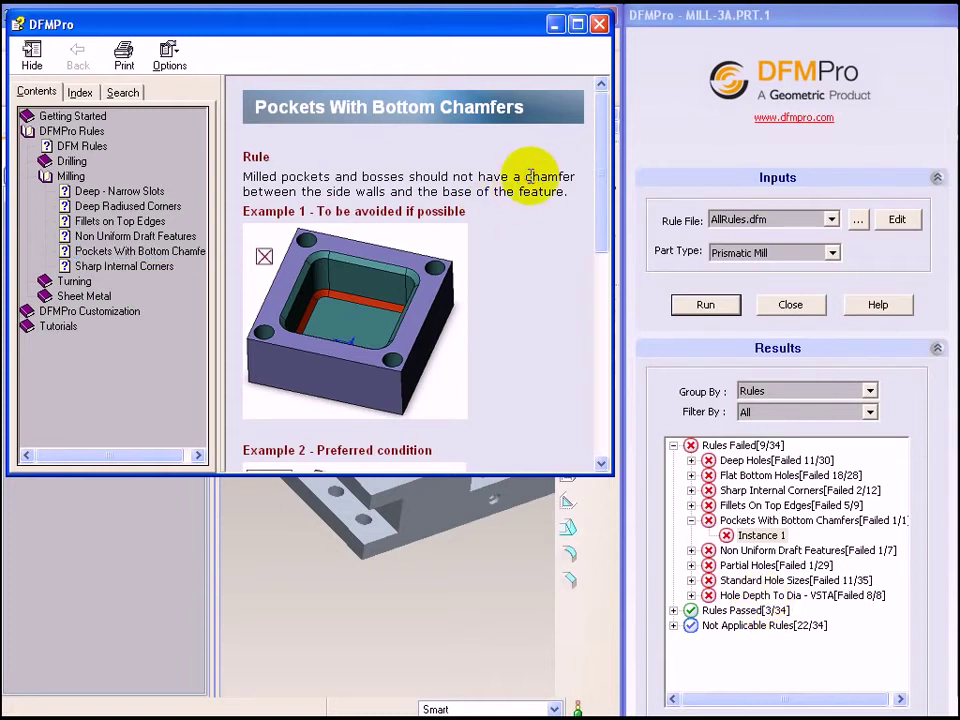
pyautogui.moveTo(599, 180)
pyautogui.mouseDown()
pyautogui.moveTo(596, 381)
pyautogui.moveTo(600, 178)
pyautogui.mouseUp()
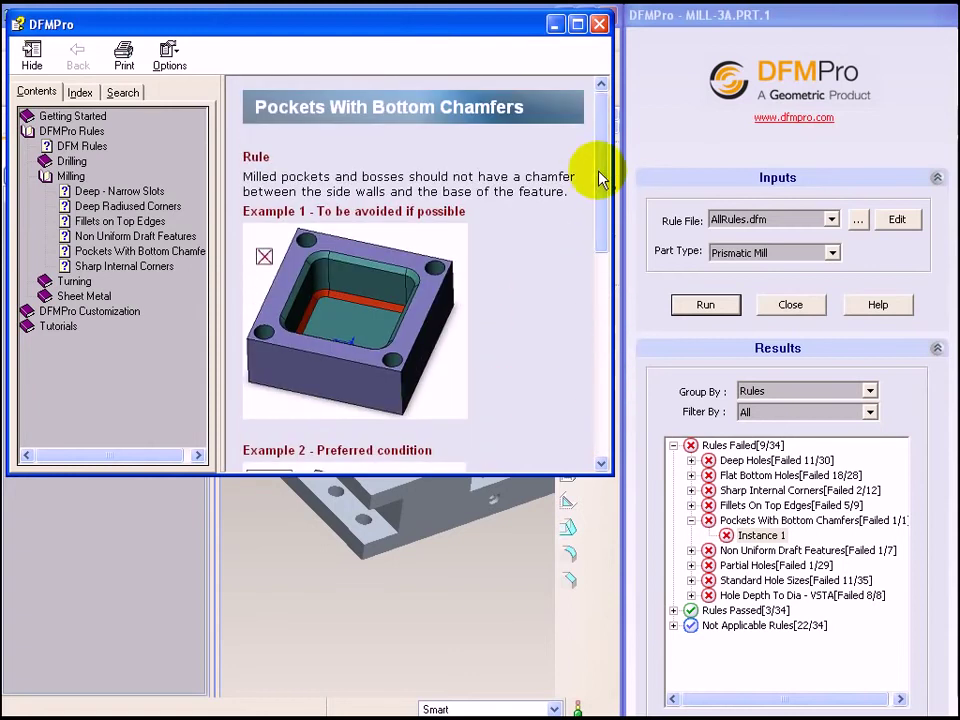
pyautogui.click(599, 24)
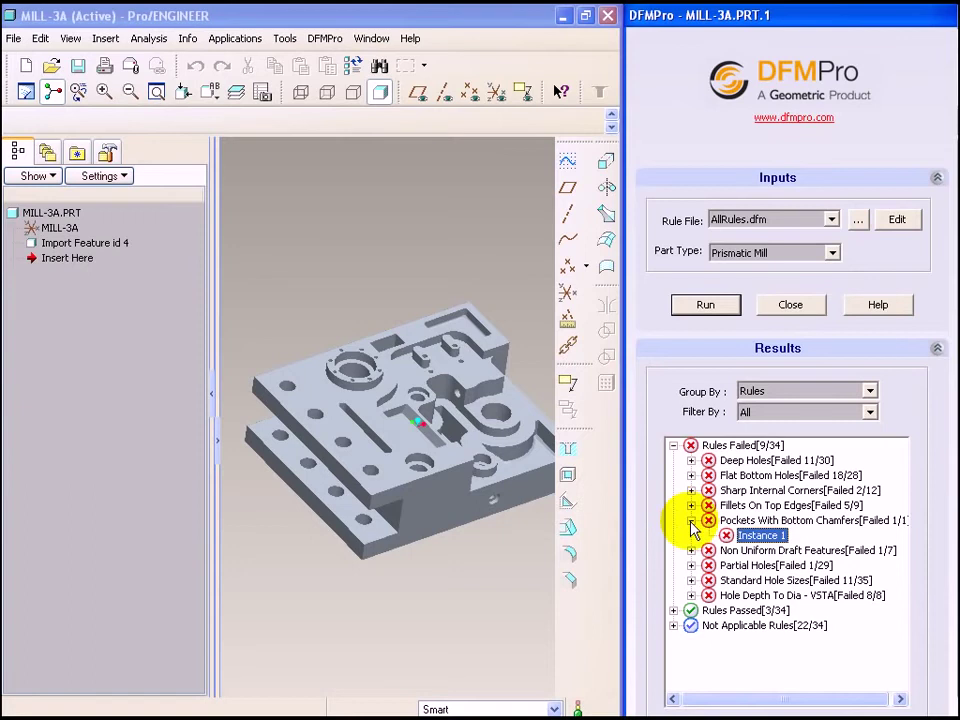
# - Collapse Pockets With Bottom Chamfers and try the Medium and High criticality filters
pyautogui.click(691, 521)
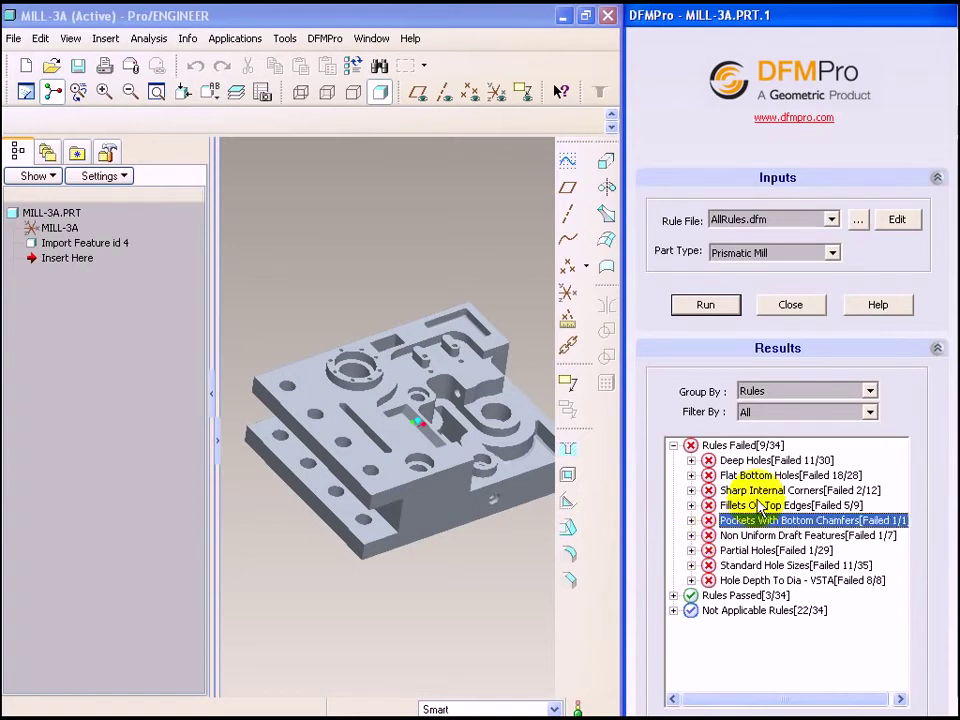
pyautogui.click(869, 391)
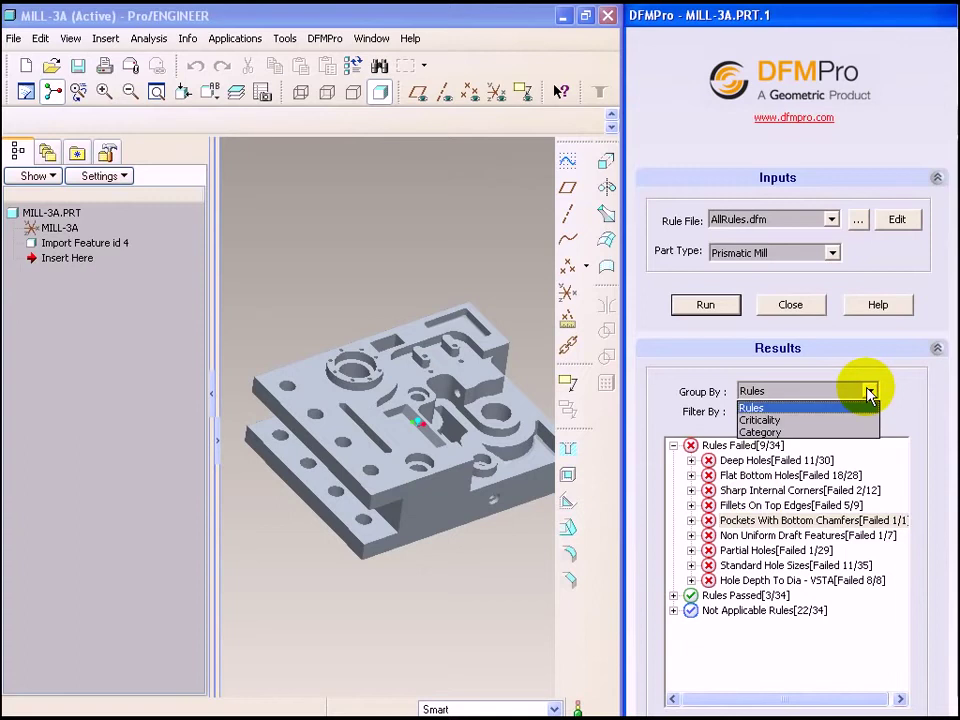
pyautogui.click(869, 391)
pyautogui.click(869, 413)
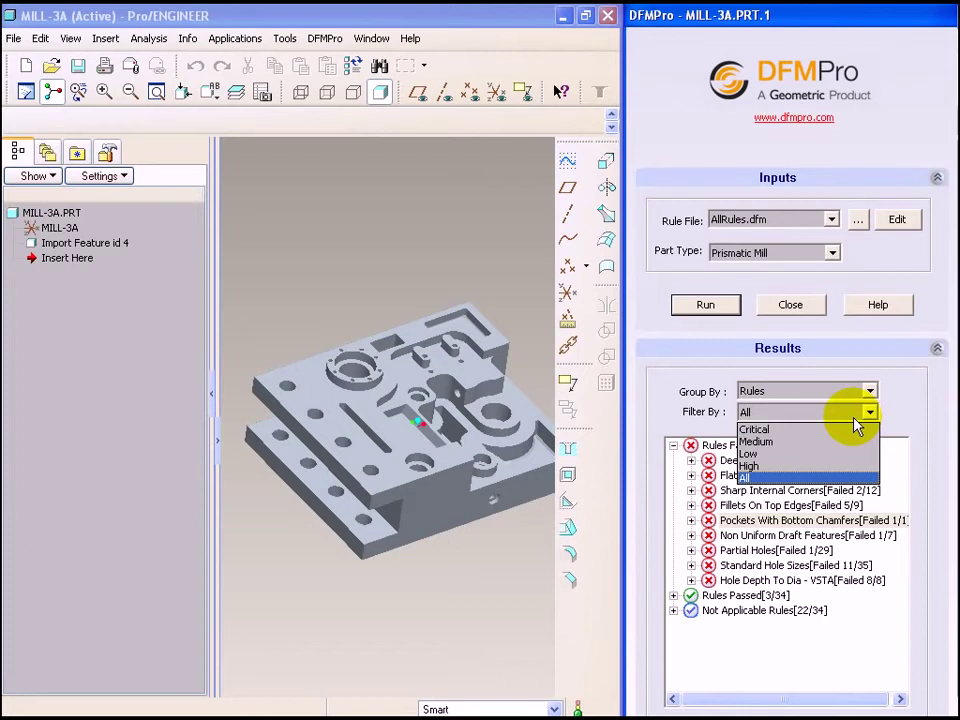
pyautogui.click(766, 441)
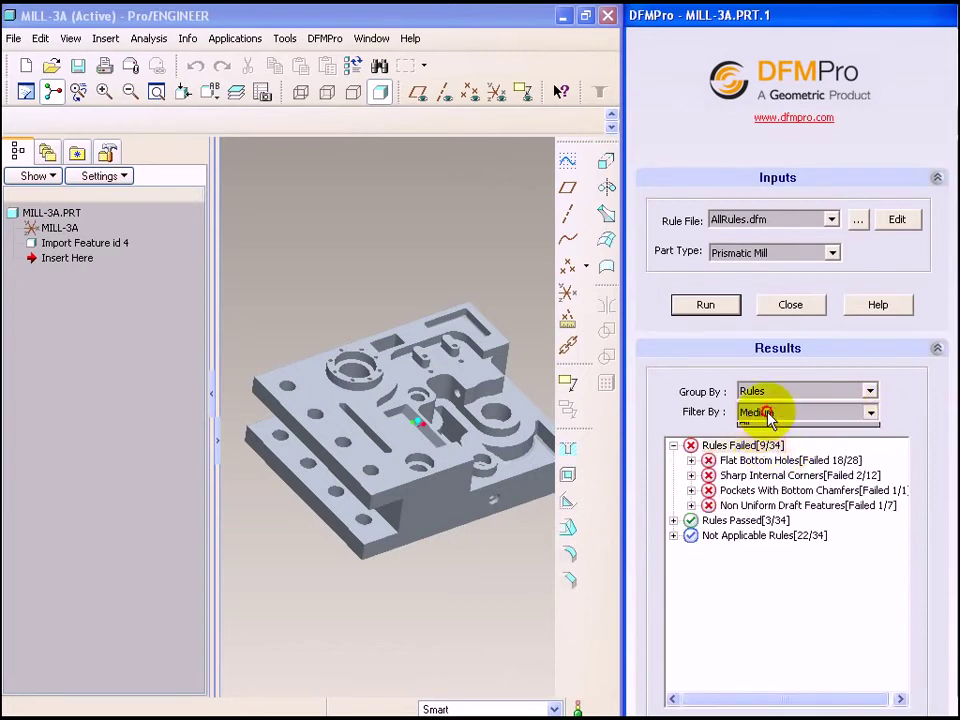
pyautogui.click(782, 410)
pyautogui.click(767, 462)
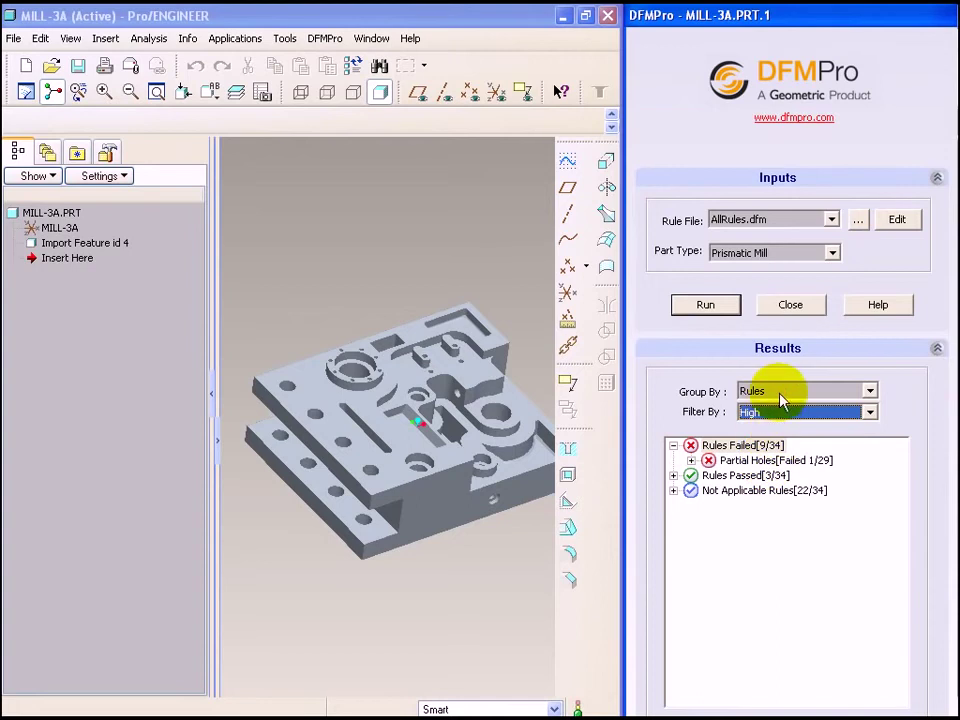
# - Group results by Category, filter to Medium, and expand Milling and Drilling
pyautogui.click(782, 393)
pyautogui.click(771, 433)
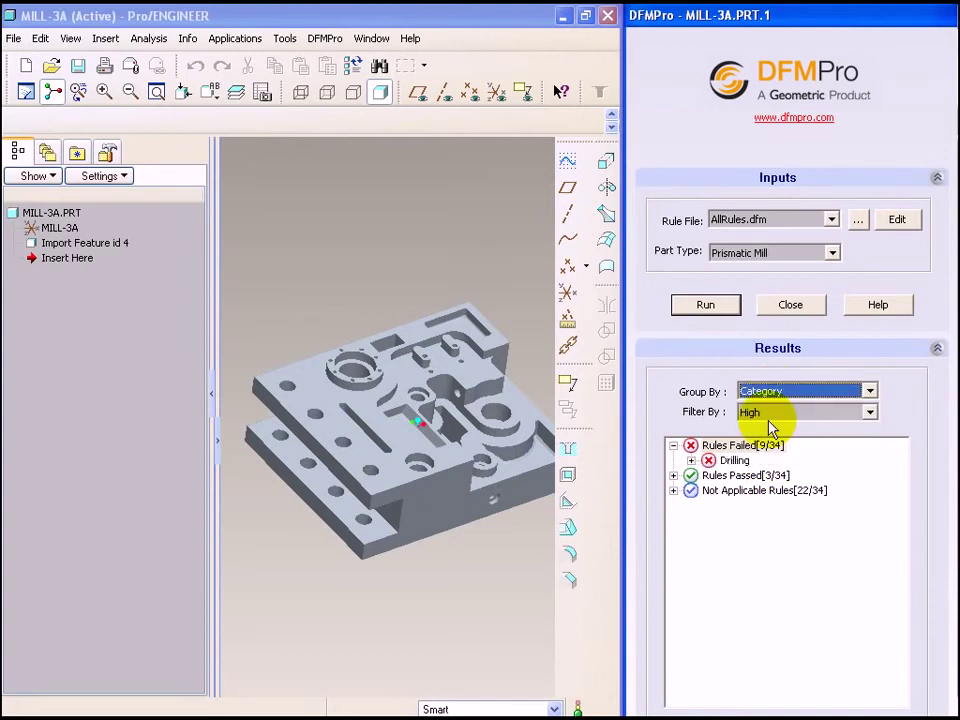
pyautogui.click(767, 413)
pyautogui.click(771, 449)
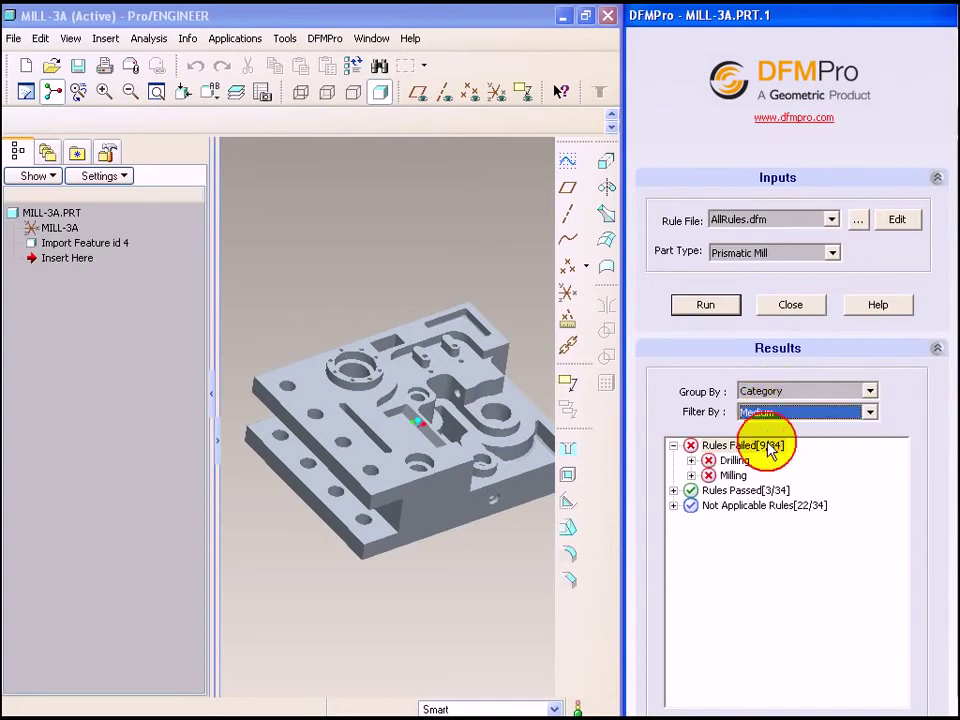
pyautogui.click(690, 475)
pyautogui.click(691, 461)
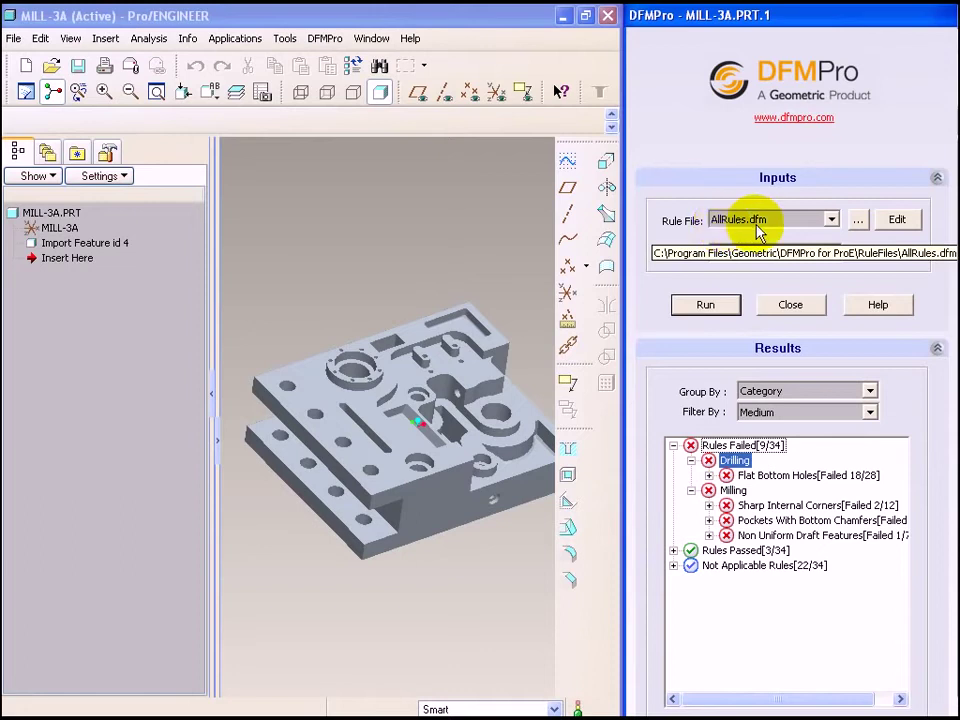
pyautogui.click(858, 221)
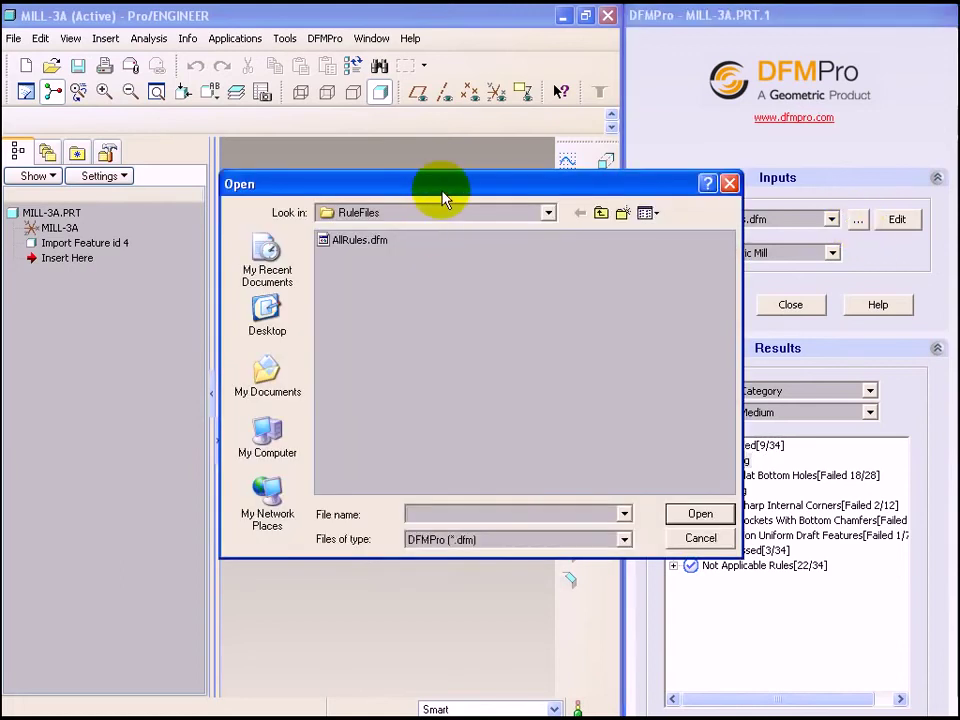
pyautogui.click(447, 187)
pyautogui.moveTo(447, 187); pyautogui.dragTo(370, 88)
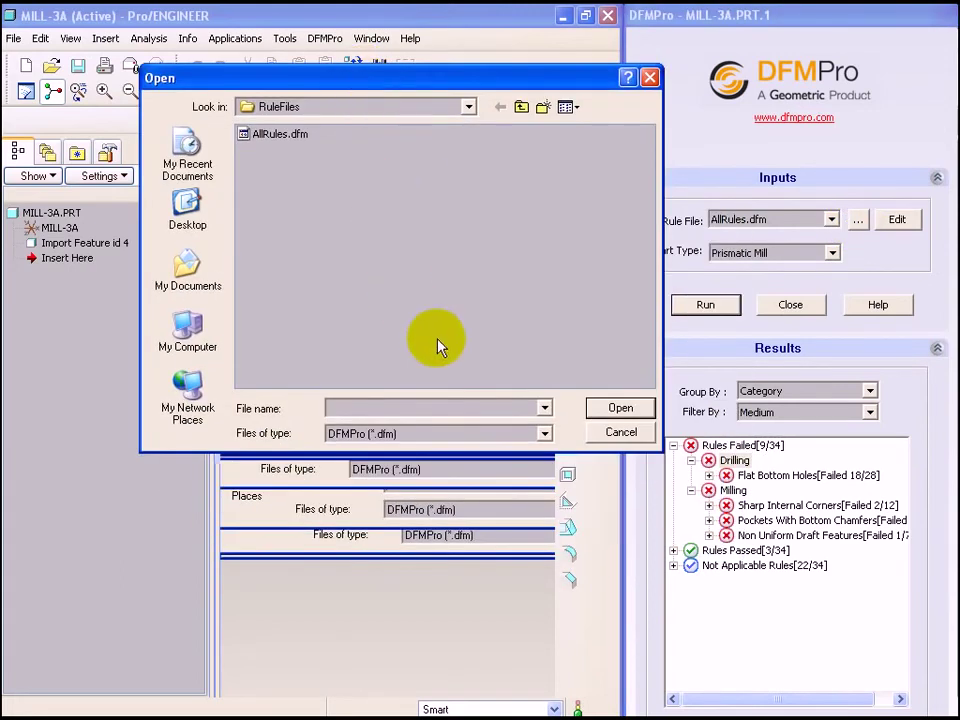
pyautogui.click(592, 431)
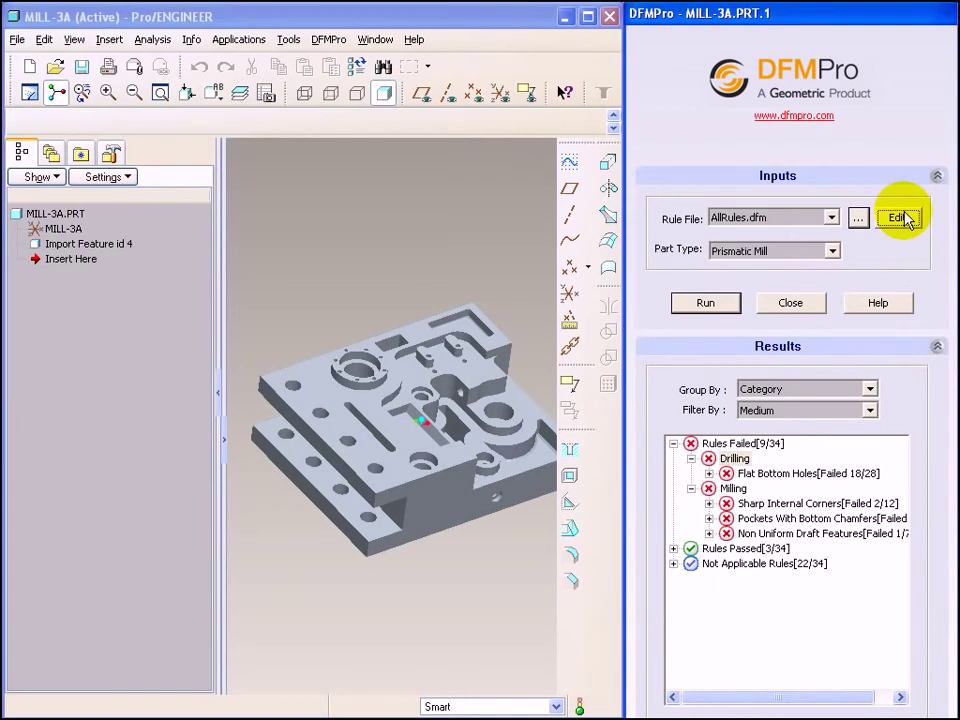
# - Open AllRules.dfm in the Rule Manager and maximize the window
pyautogui.click(903, 217)
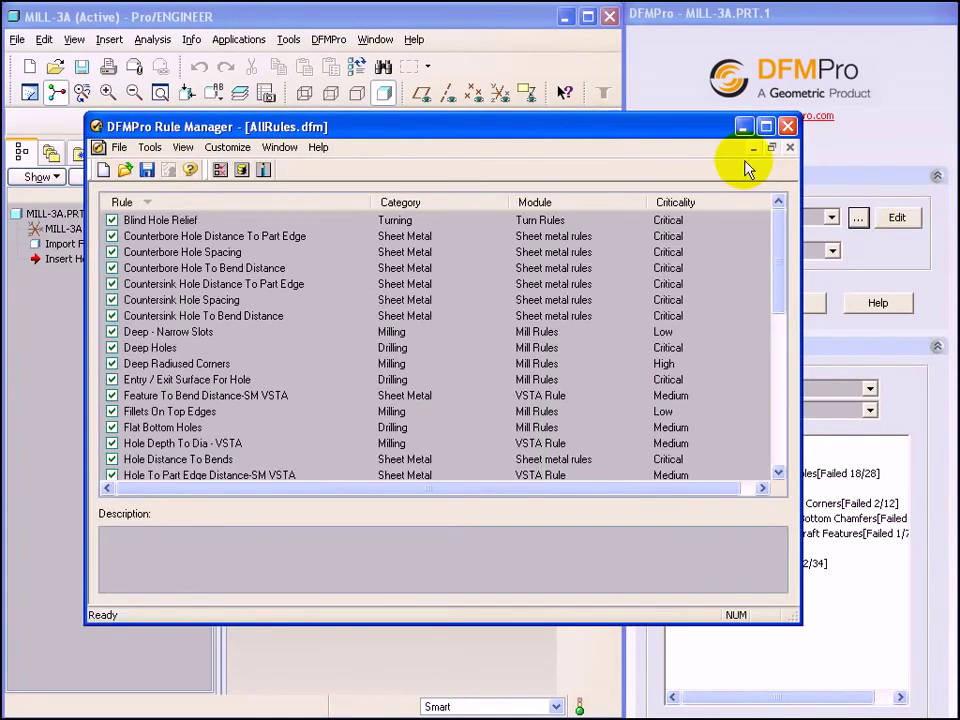
pyautogui.click(765, 127)
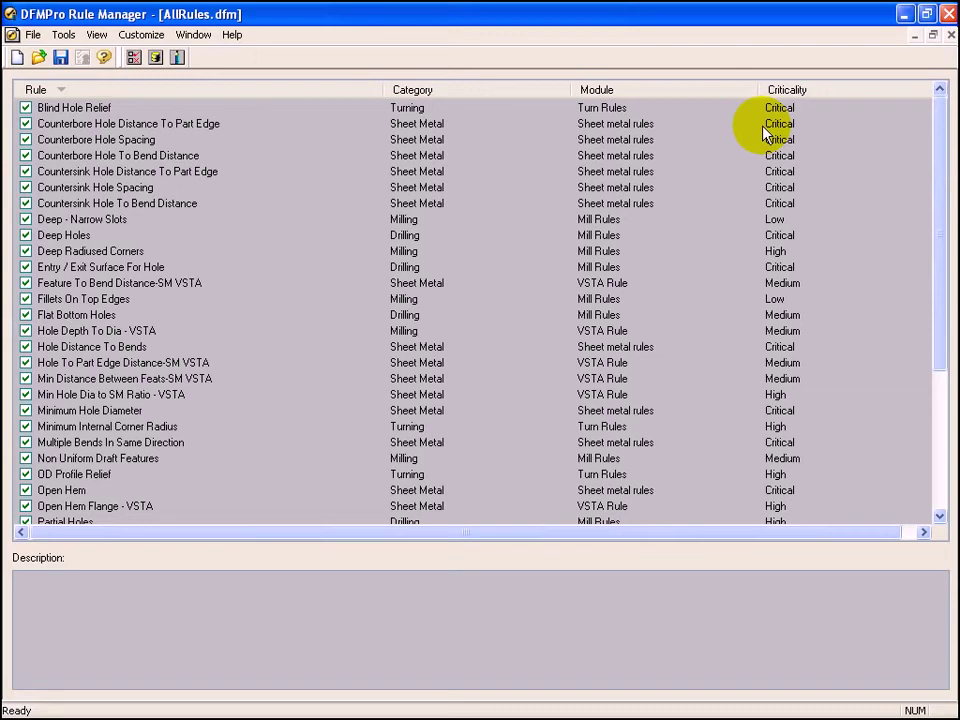
pyautogui.click(938, 291)
pyautogui.moveTo(938, 291); pyautogui.dragTo(934, 244)
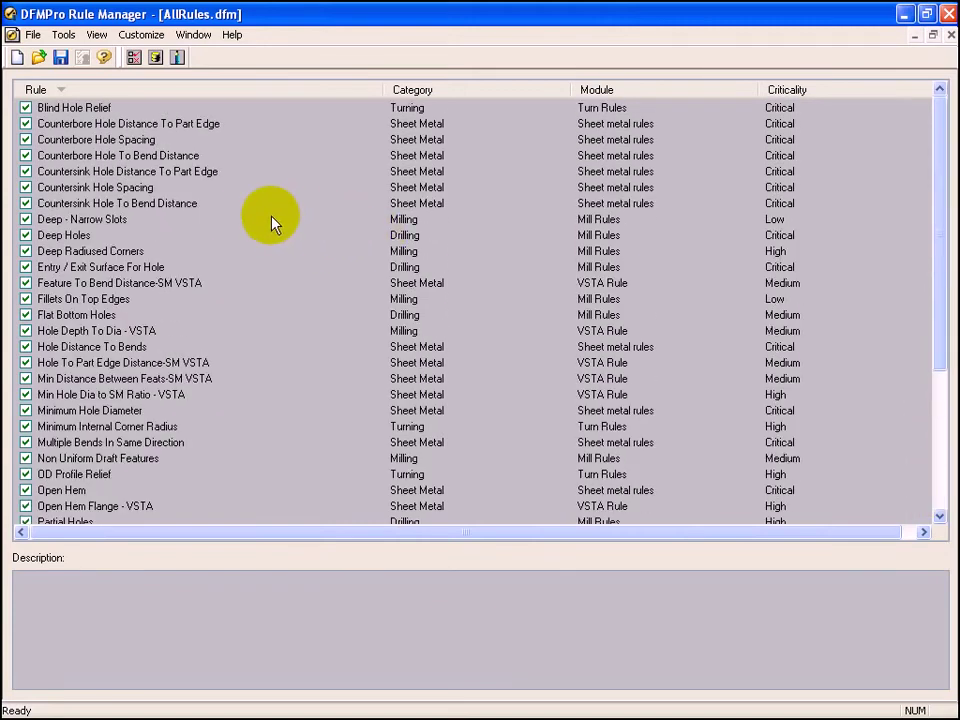
# - Sort the rules by Category, then by Rule name, and select Deep Holes
pyautogui.click(455, 90)
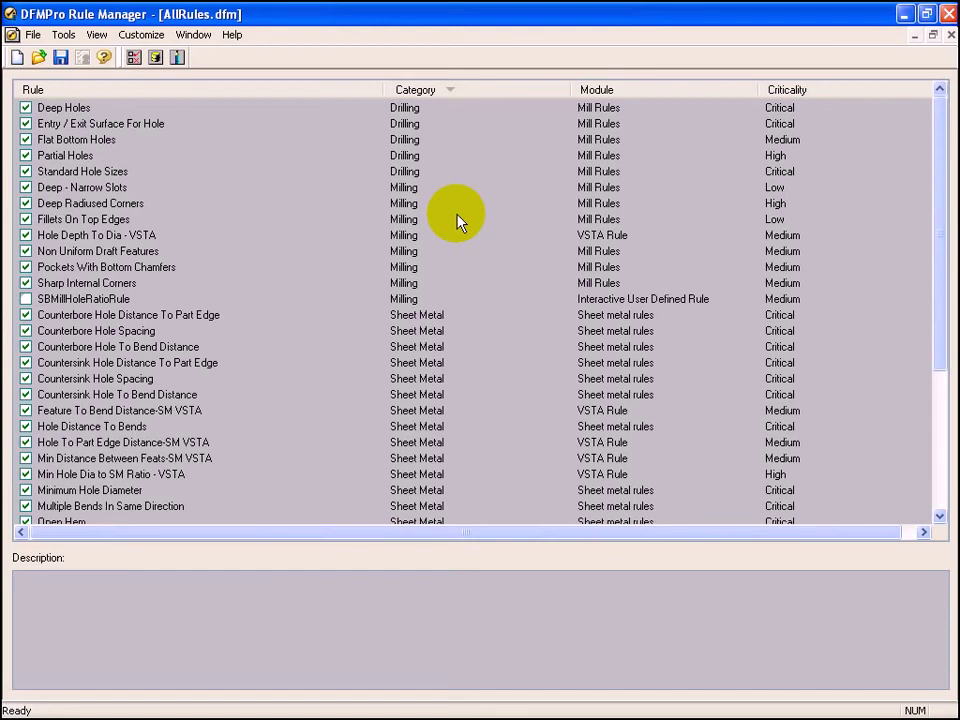
pyautogui.moveTo(945, 203)
pyautogui.mouseDown()
pyautogui.moveTo(939, 343)
pyautogui.moveTo(939, 167)
pyautogui.moveTo(943, 352)
pyautogui.moveTo(943, 185)
pyautogui.mouseUp()
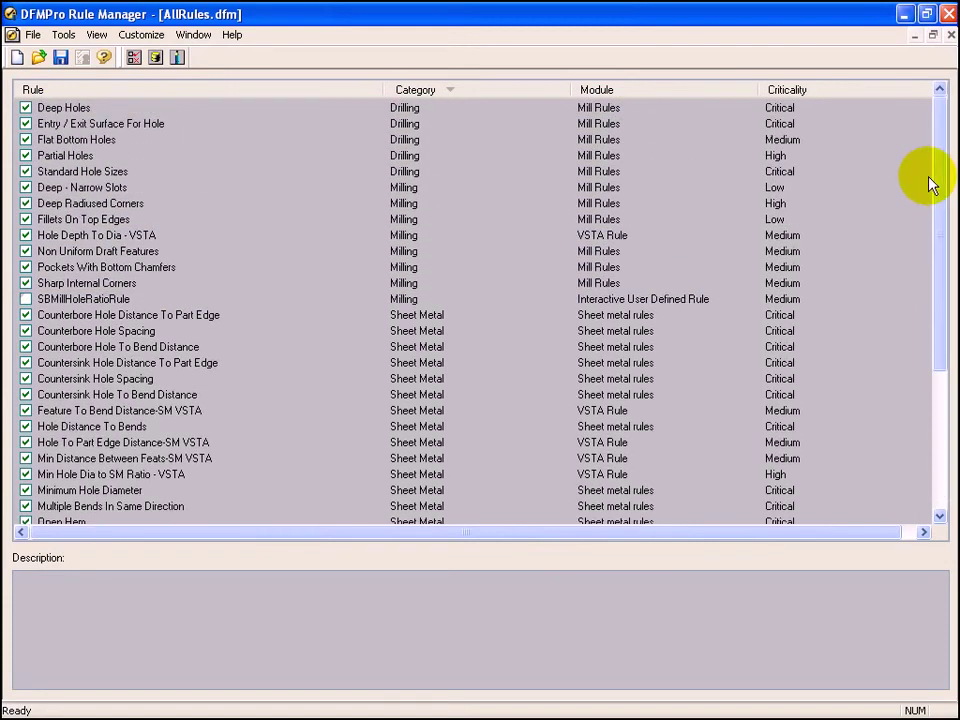
pyautogui.click(84, 89)
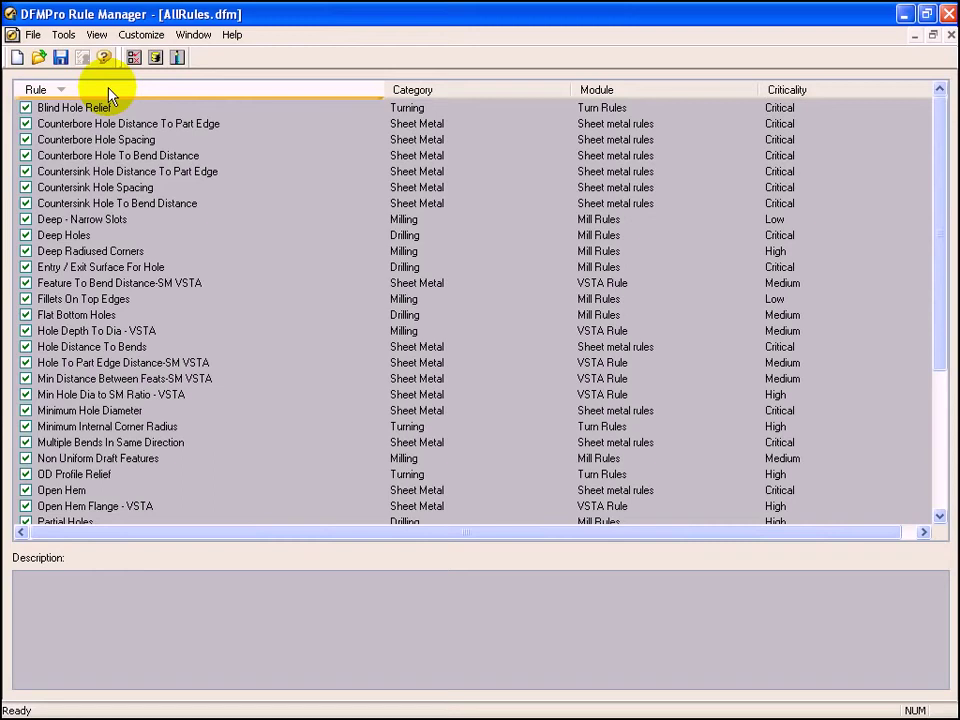
pyautogui.click(190, 238)
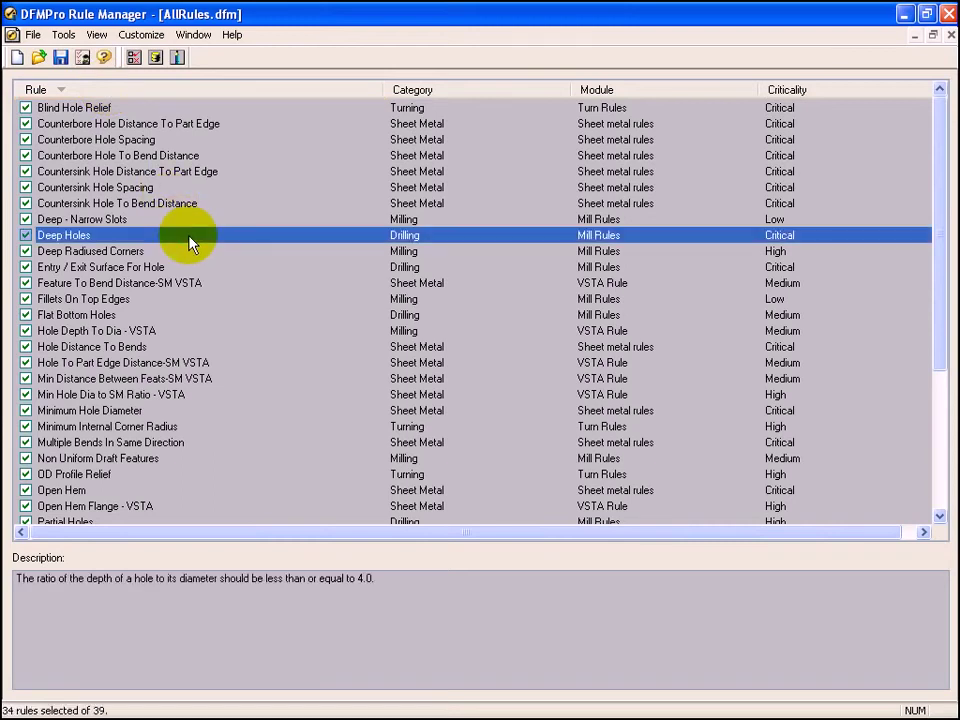
# - Change the Deep Holes depth-to-diameter limit from 4.0 to 10 and save AllRules.dfm
pyautogui.rightClick(190, 238)
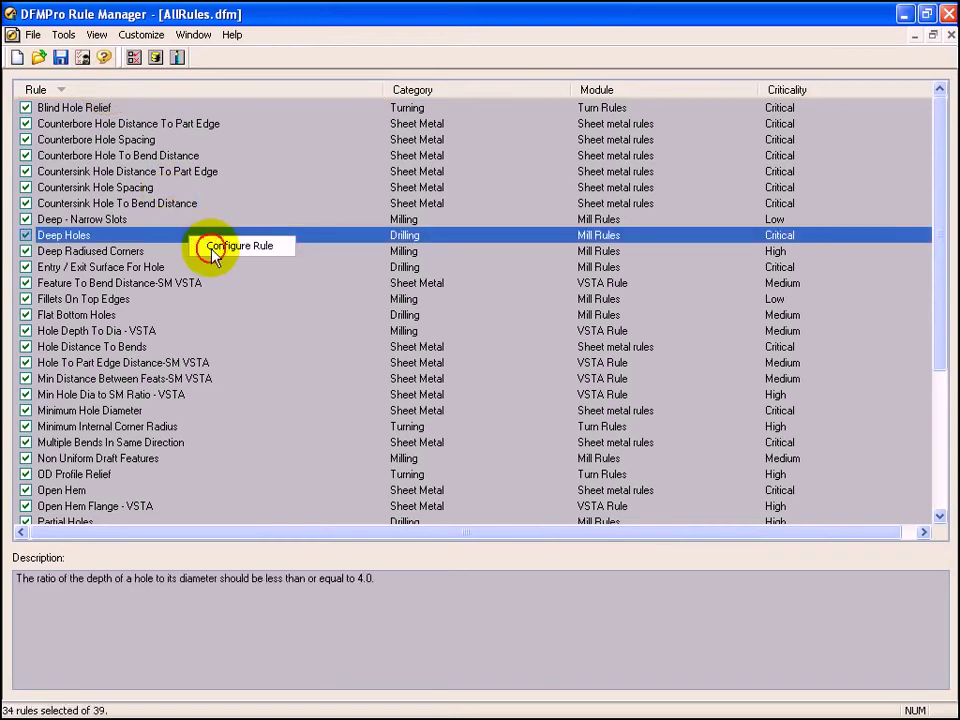
pyautogui.click(212, 250)
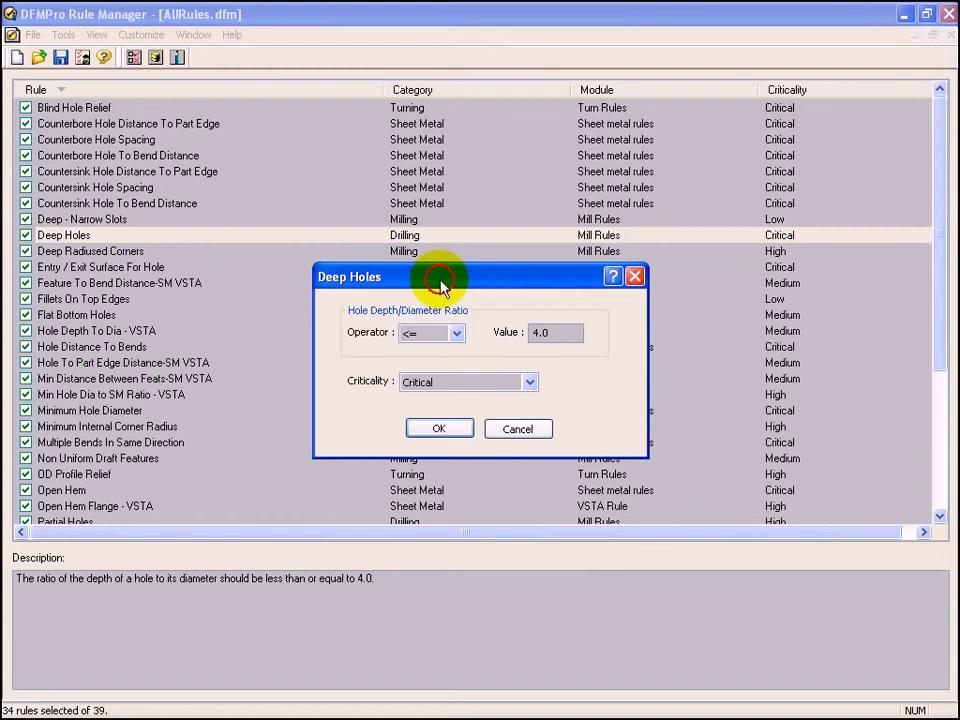
pyautogui.moveTo(440, 283); pyautogui.dragTo(441, 273)
pyautogui.moveTo(552, 322); pyautogui.dragTo(497, 328)
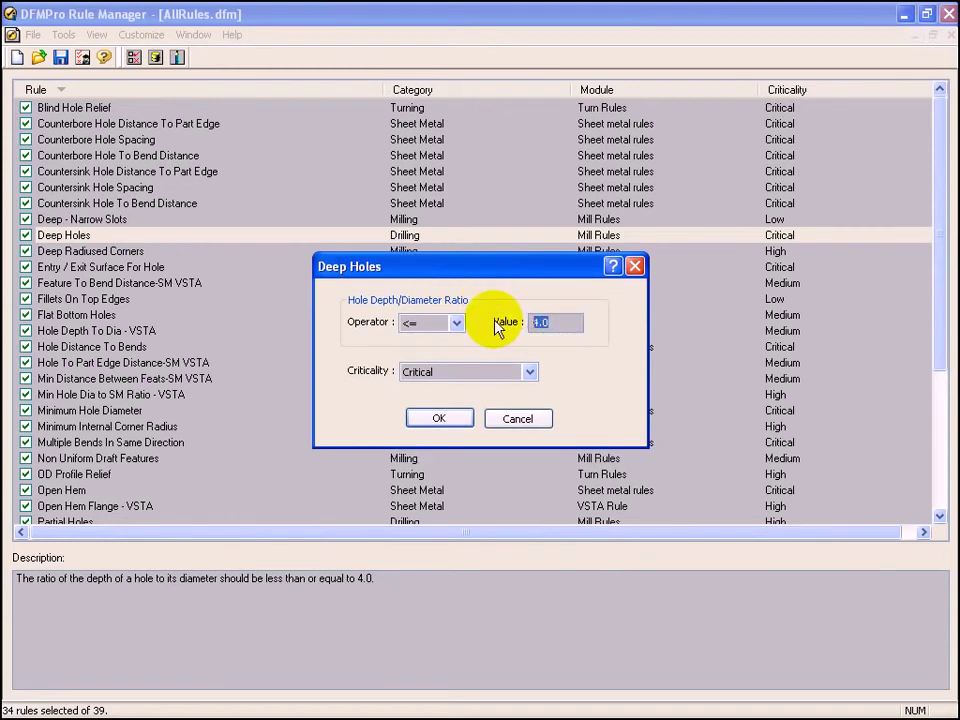
pyautogui.write('10')
pyautogui.click(452, 416)
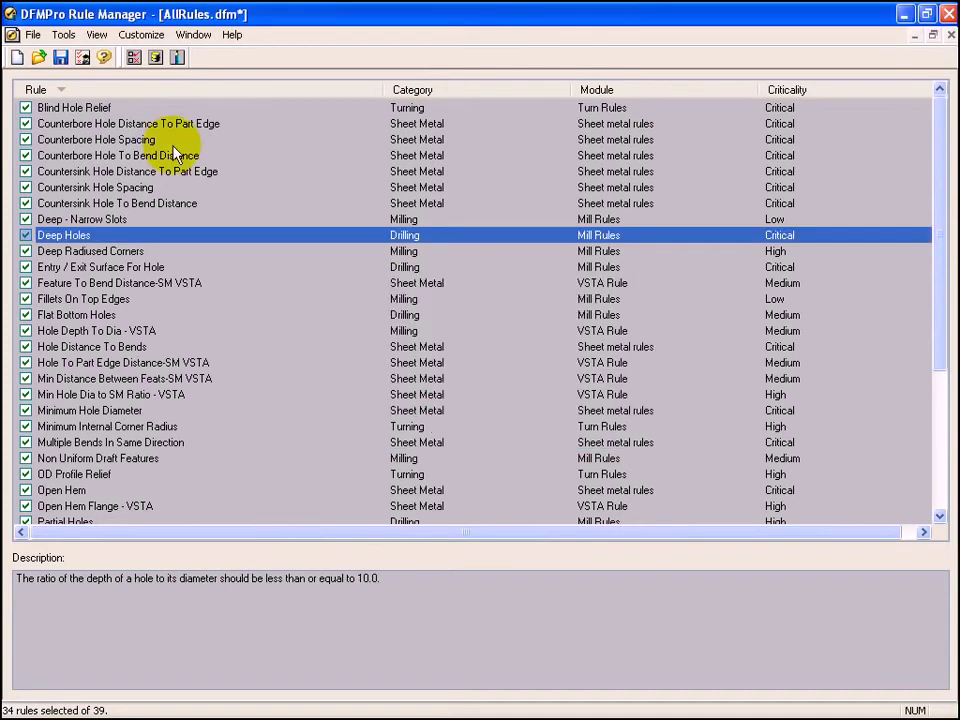
pyautogui.click(60, 57)
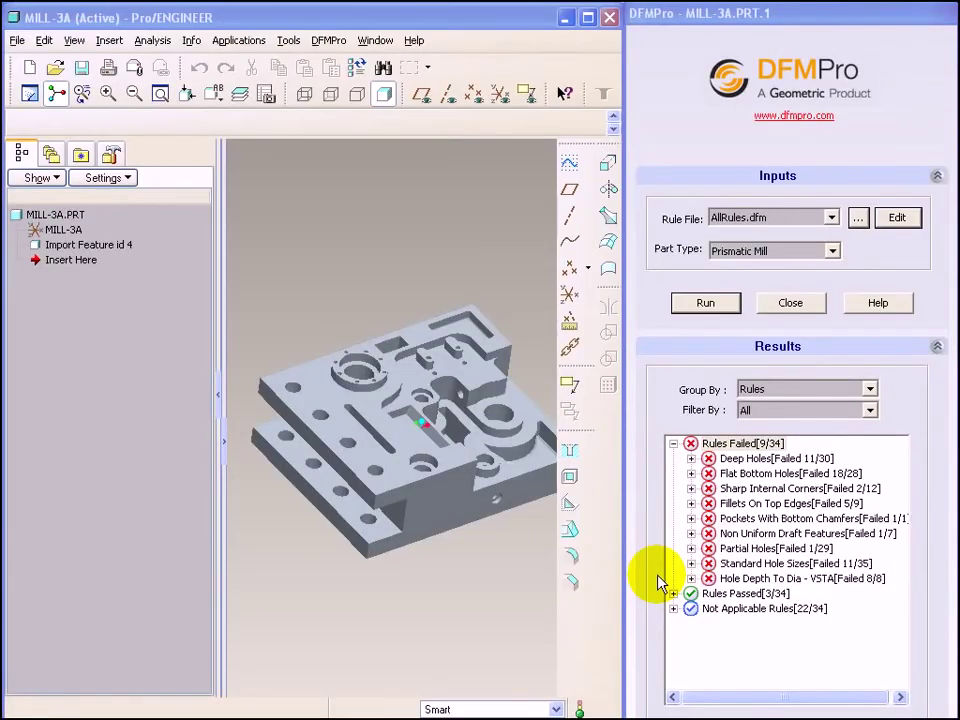
# - Rerun the MILL-3A check and select Deep Holes [30/30] under Rules Passed
pyautogui.click(707, 305)
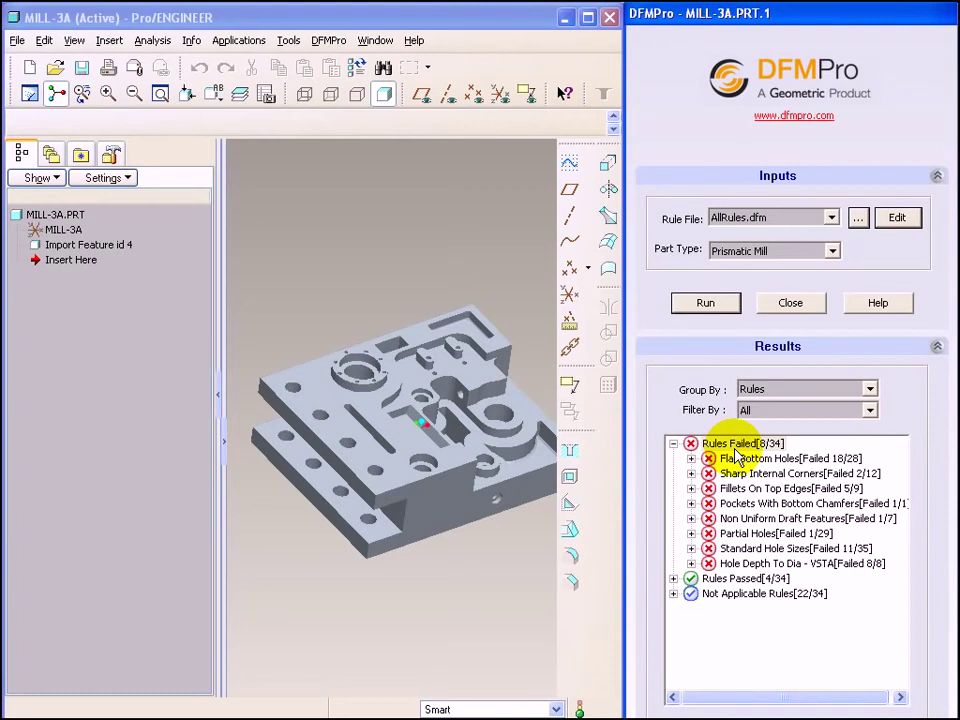
pyautogui.click(673, 578)
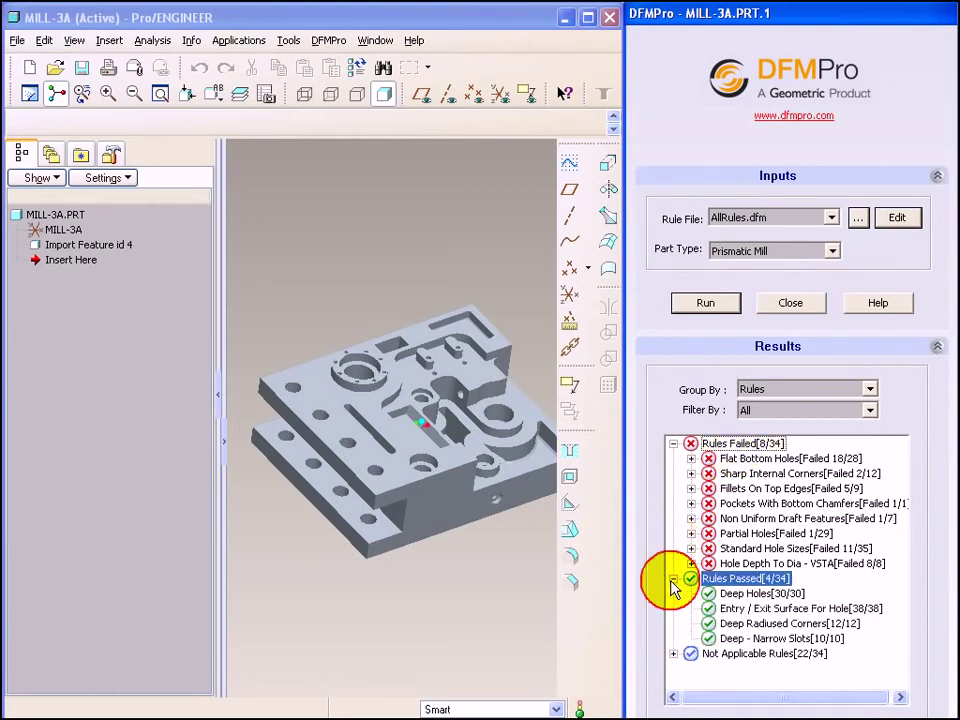
pyautogui.click(743, 594)
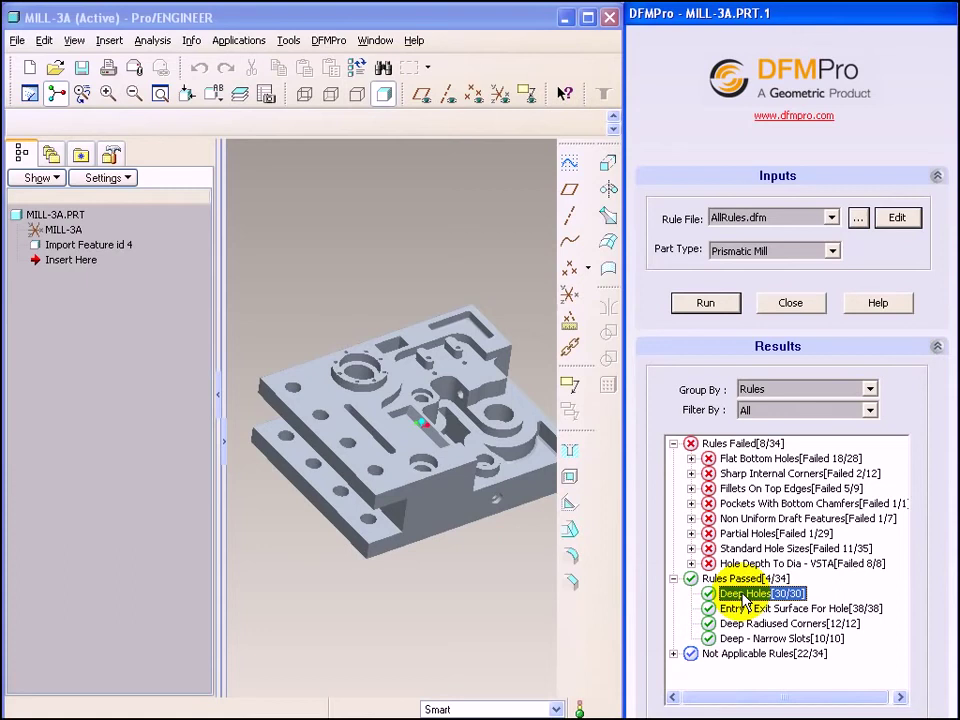
pyautogui.click(477, 290)
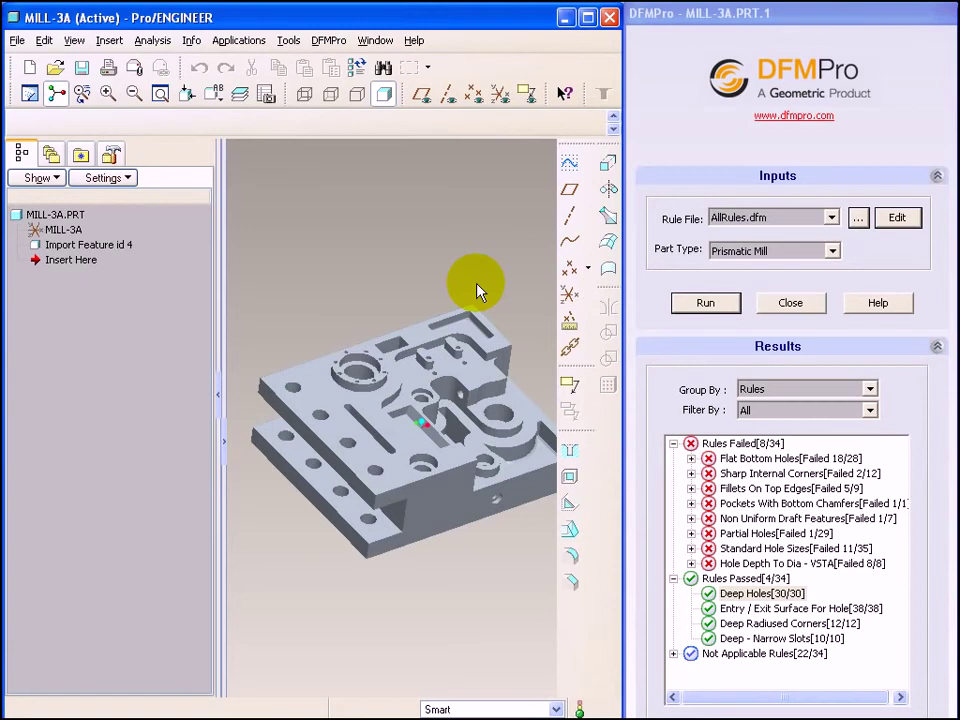
# - Expand Flat Bottom Holes and highlight its Instance 1 on the MILL-3A model
pyautogui.click(690, 458)
pyautogui.click(762, 459)
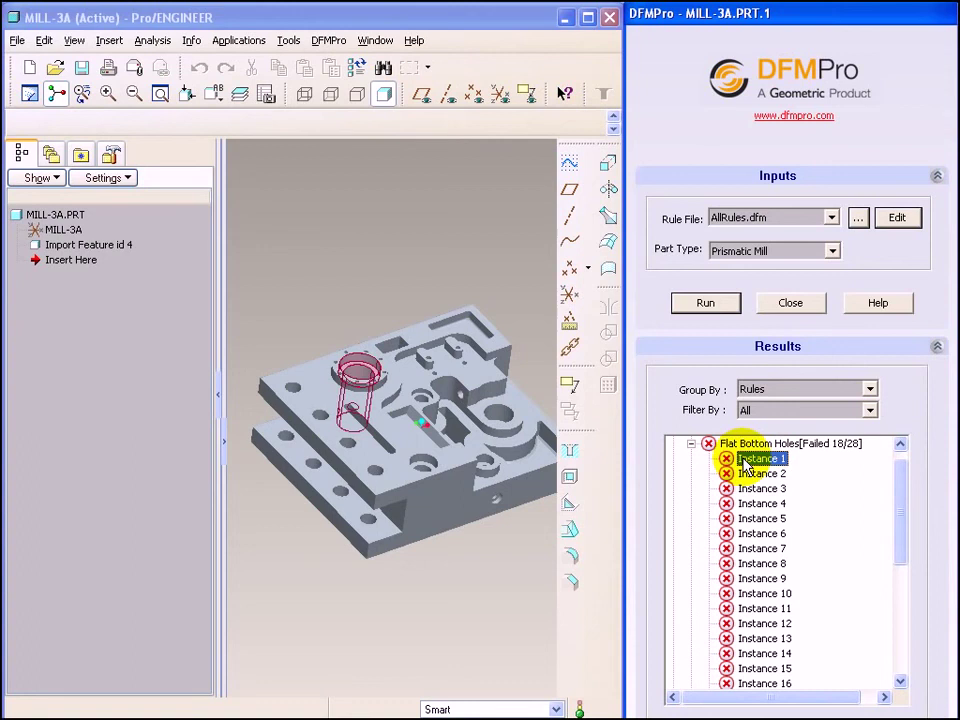
pyautogui.click(368, 370)
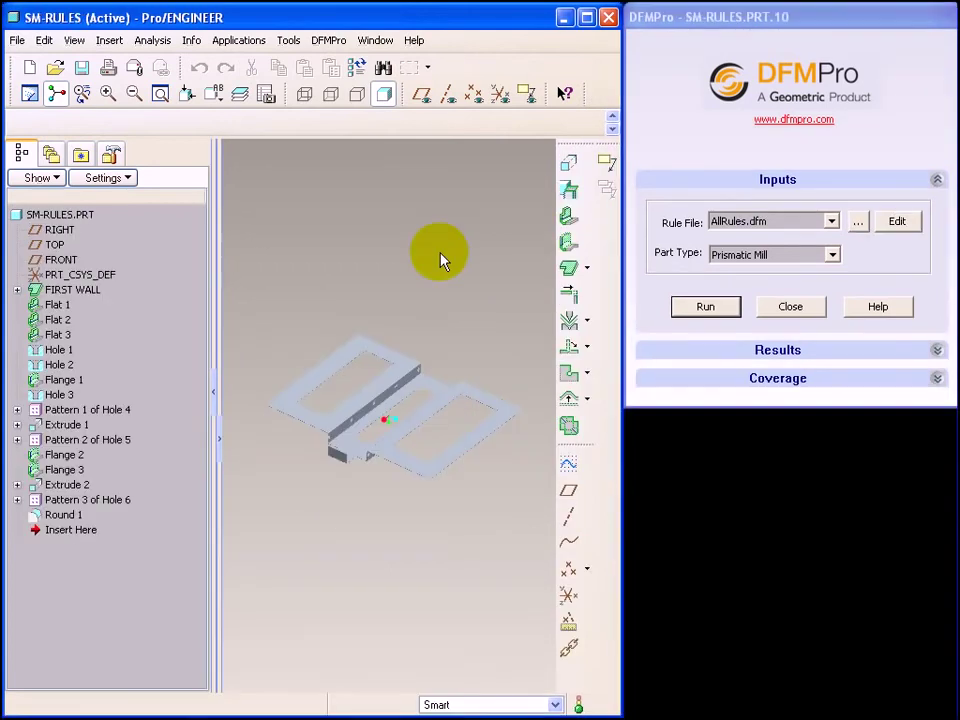
# - Run a Sheet Metal check on SM-RULES with Face<1> as reference and highlight the failed rules
pyautogui.click(757, 256)
pyautogui.click(750, 297)
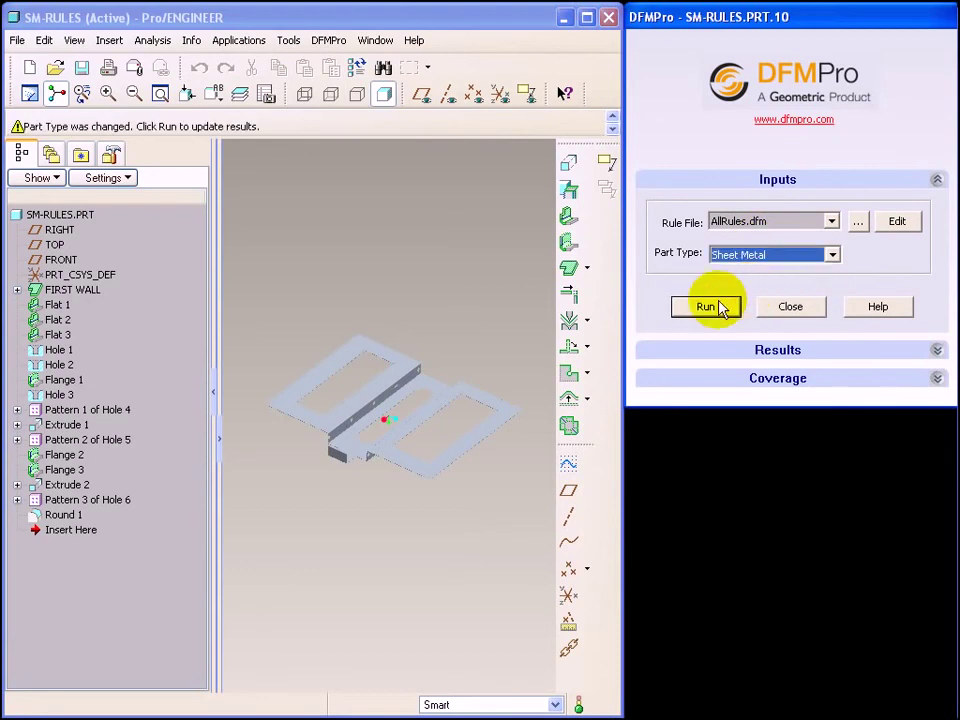
pyautogui.click(709, 308)
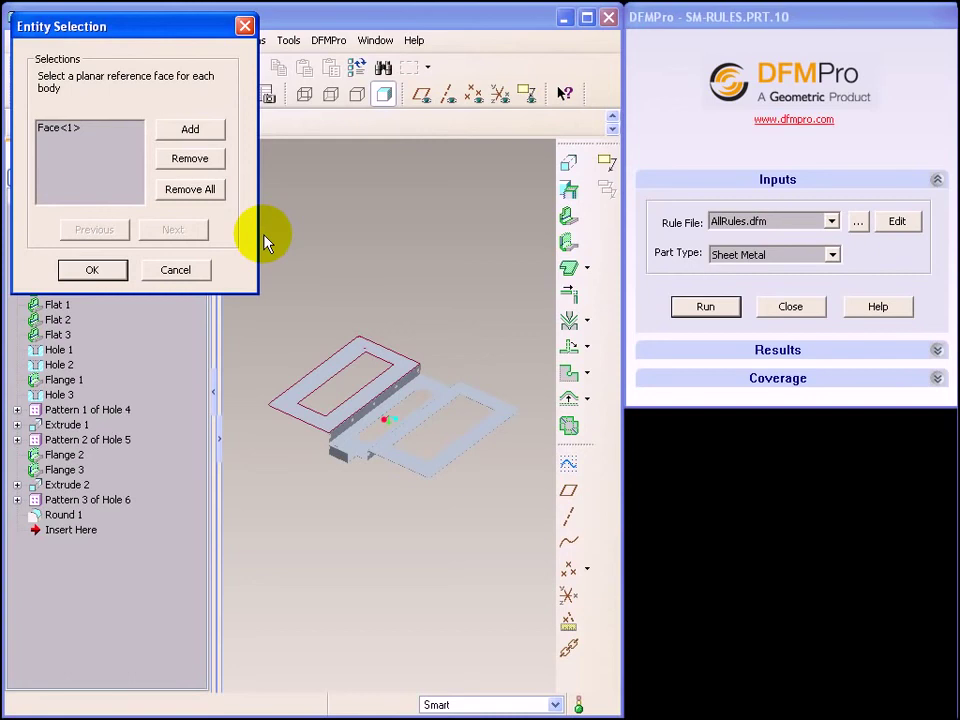
pyautogui.click(82, 270)
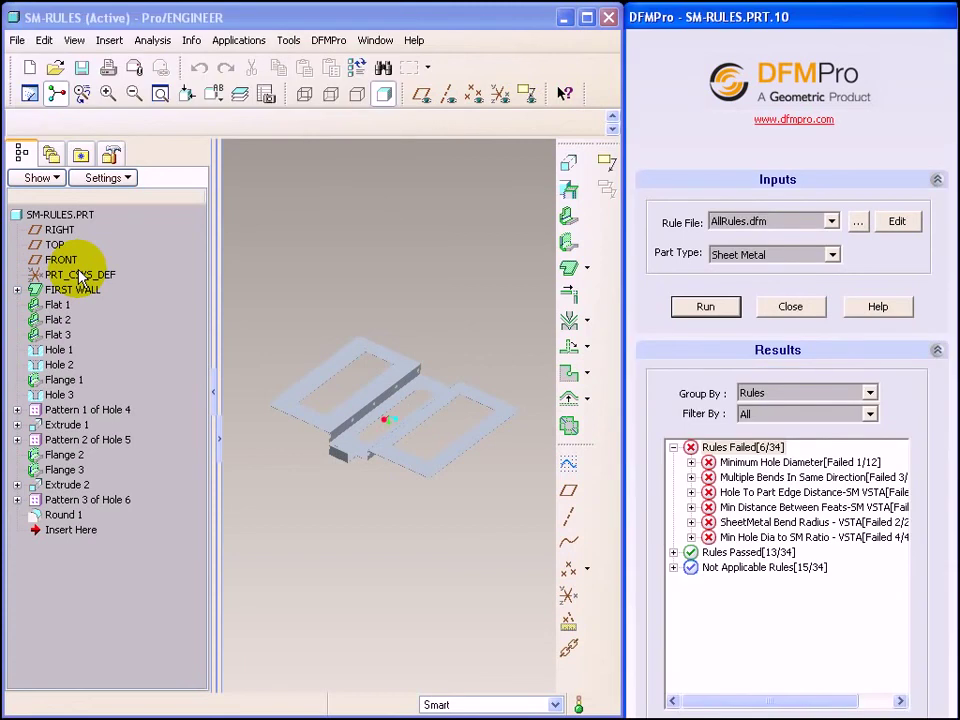
pyautogui.click(720, 447)
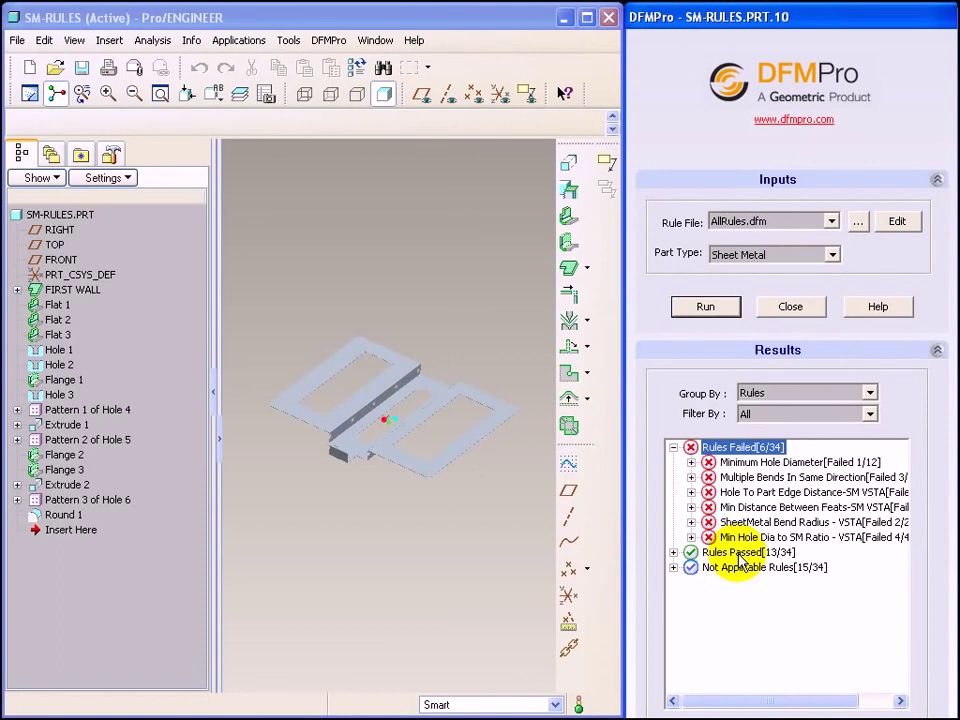
# - Show Minimum Hole Diameter's Instance 1 and its ratio message: 0.5000 versus recommended above 1.0000
pyautogui.click(691, 462)
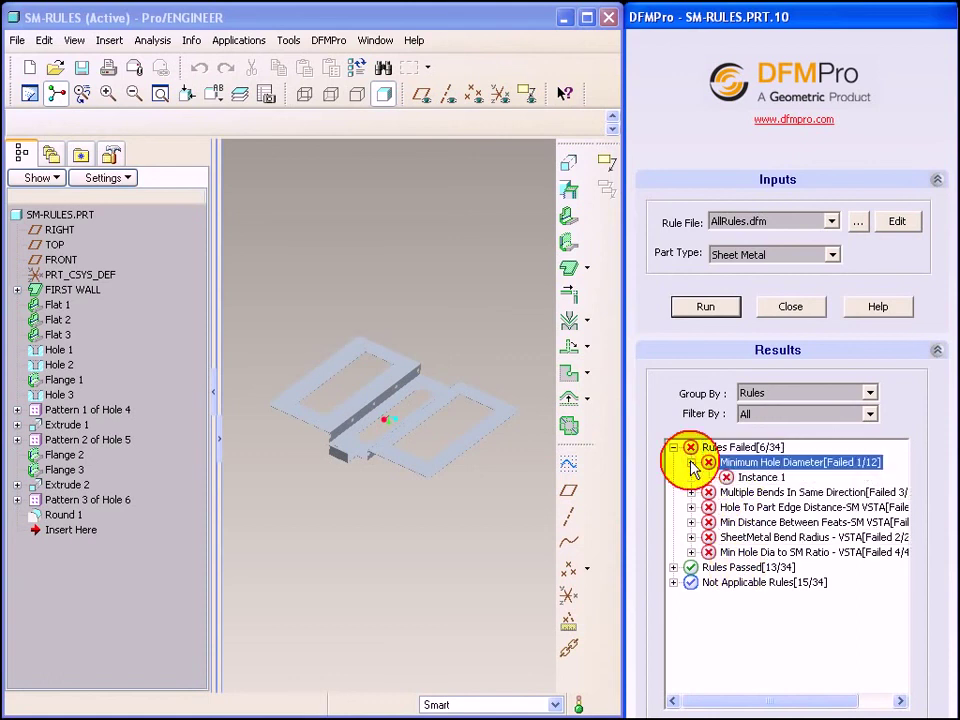
pyautogui.click(760, 478)
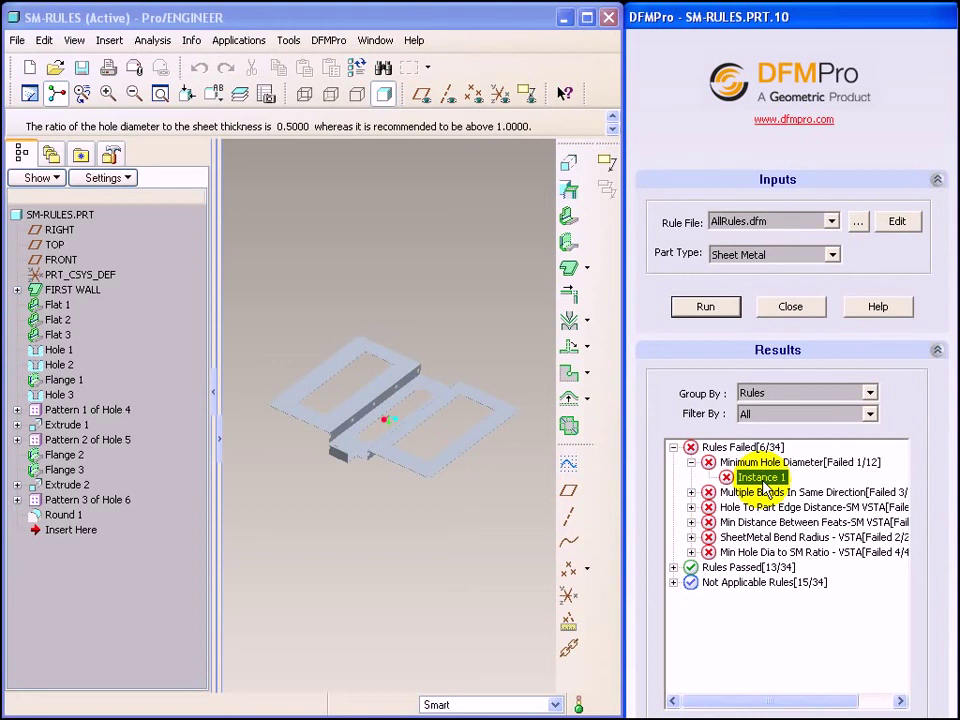
pyautogui.moveTo(26, 126); pyautogui.dragTo(576, 123)
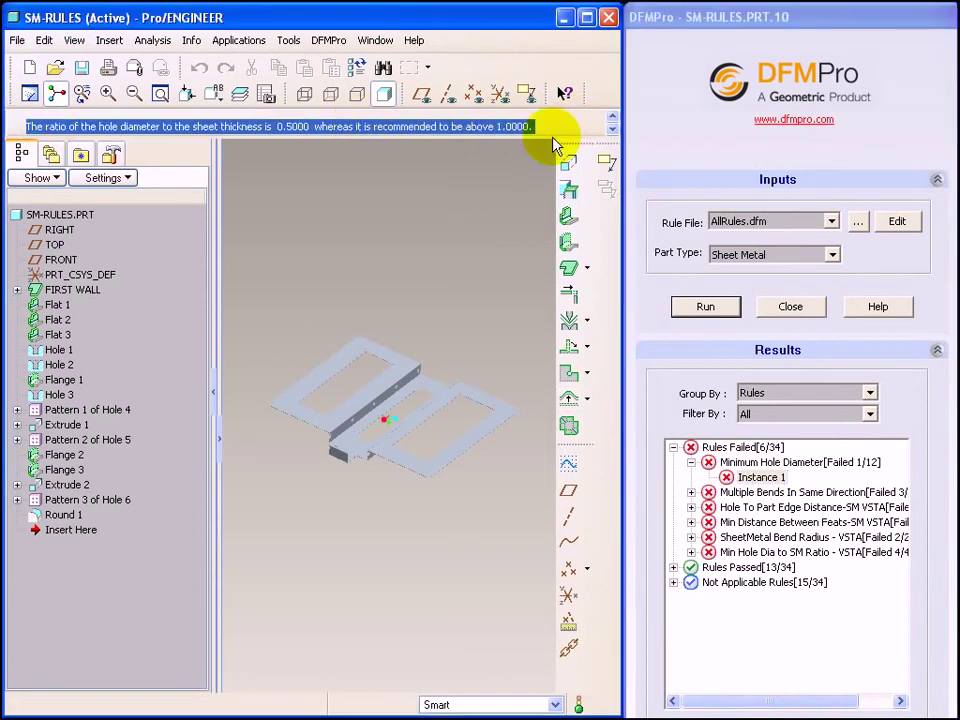
pyautogui.click(413, 210)
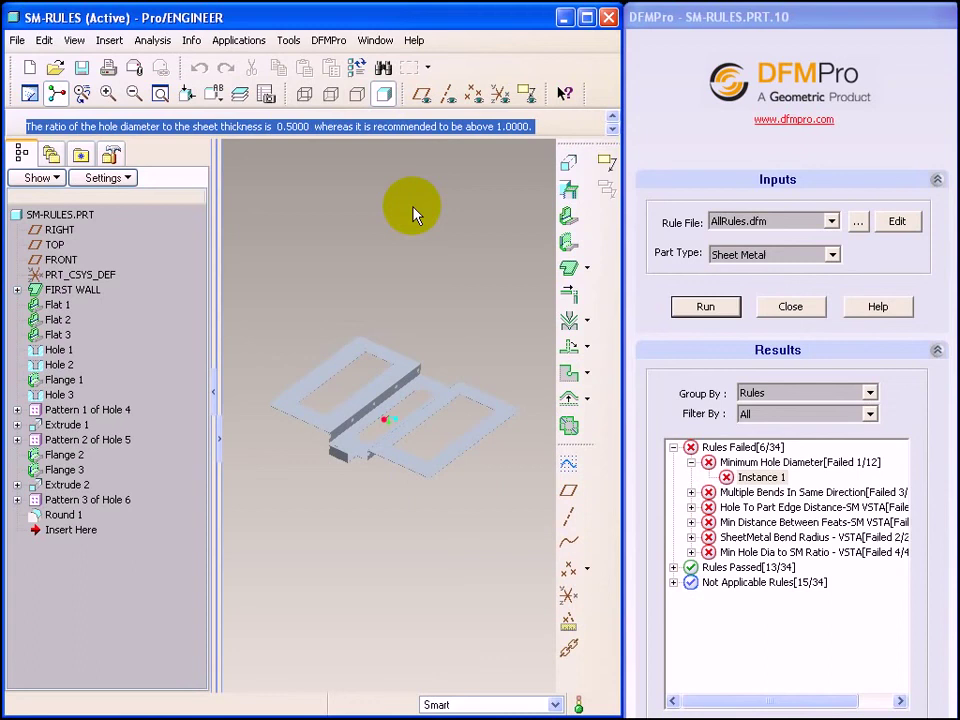
pyautogui.click(300, 128)
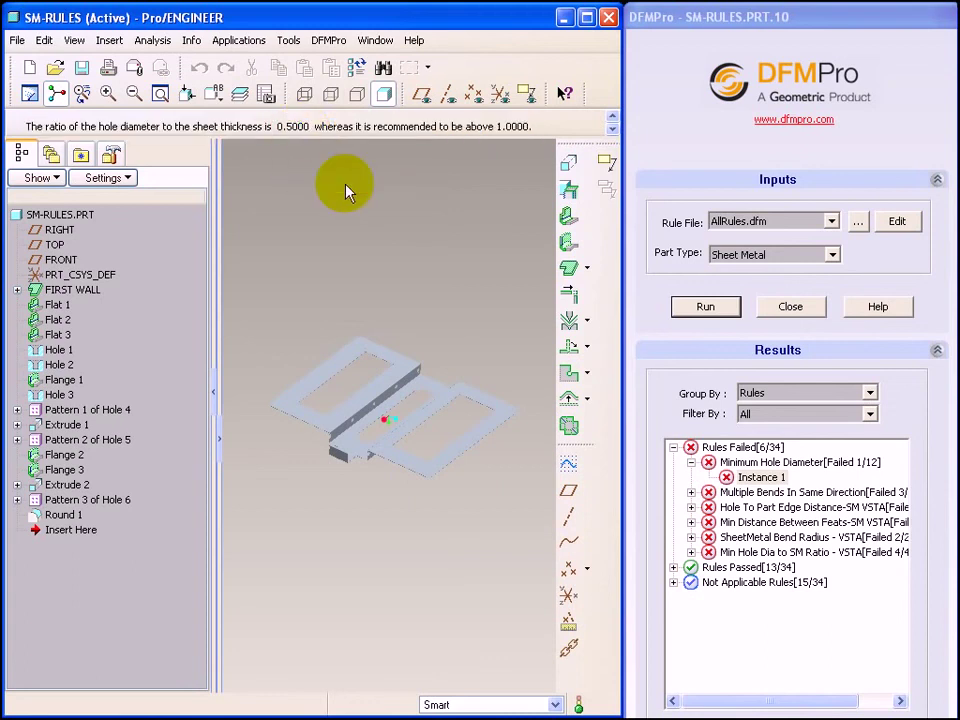
pyautogui.click(757, 480)
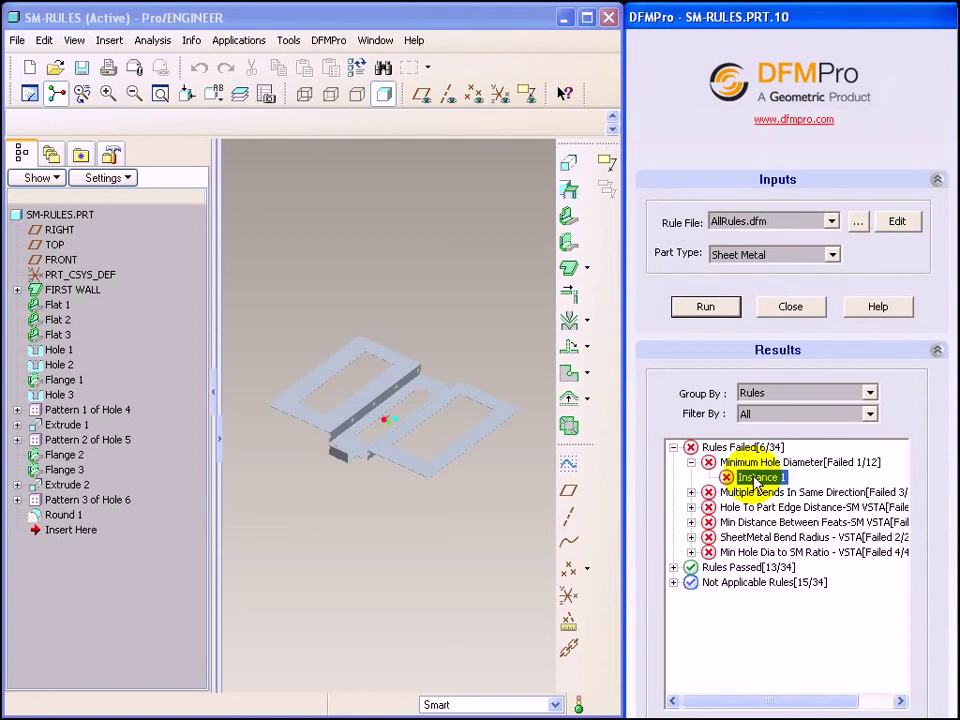
# - Zoom the model onto the failing hole with Zoom To Selection on Instance 1
pyautogui.rightClick(757, 482)
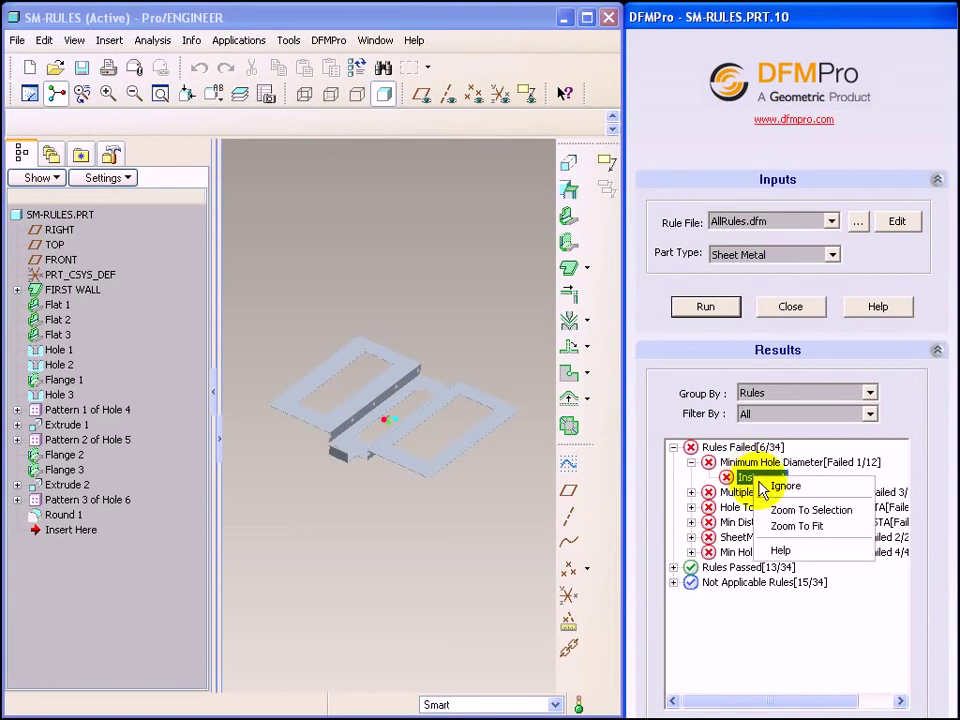
pyautogui.click(805, 510)
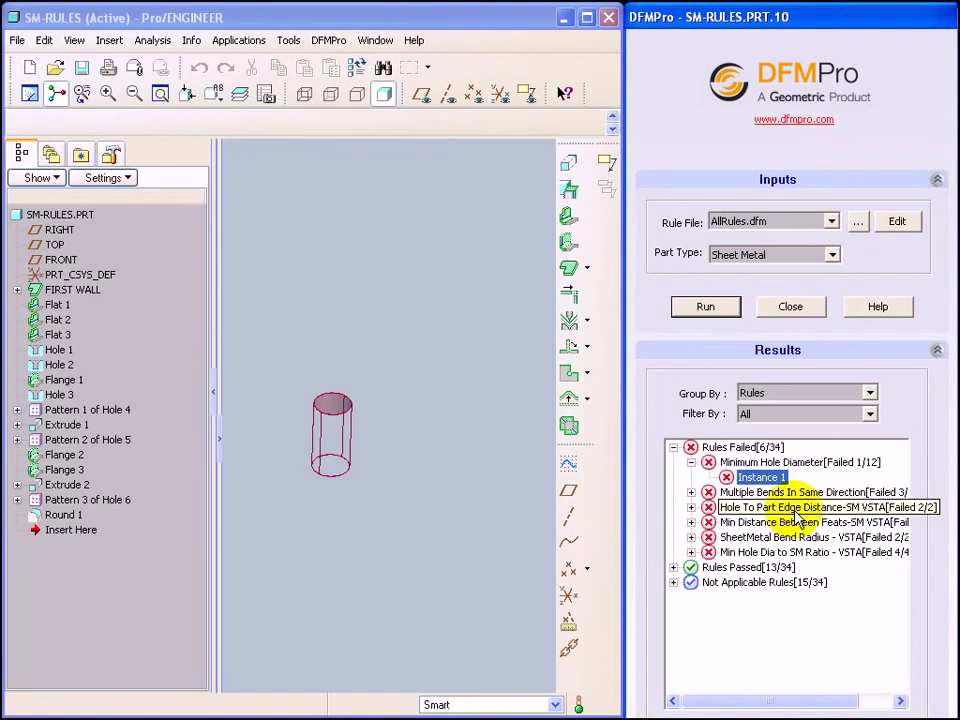
pyautogui.click(427, 476)
pyautogui.scroll(5, 427, 476)
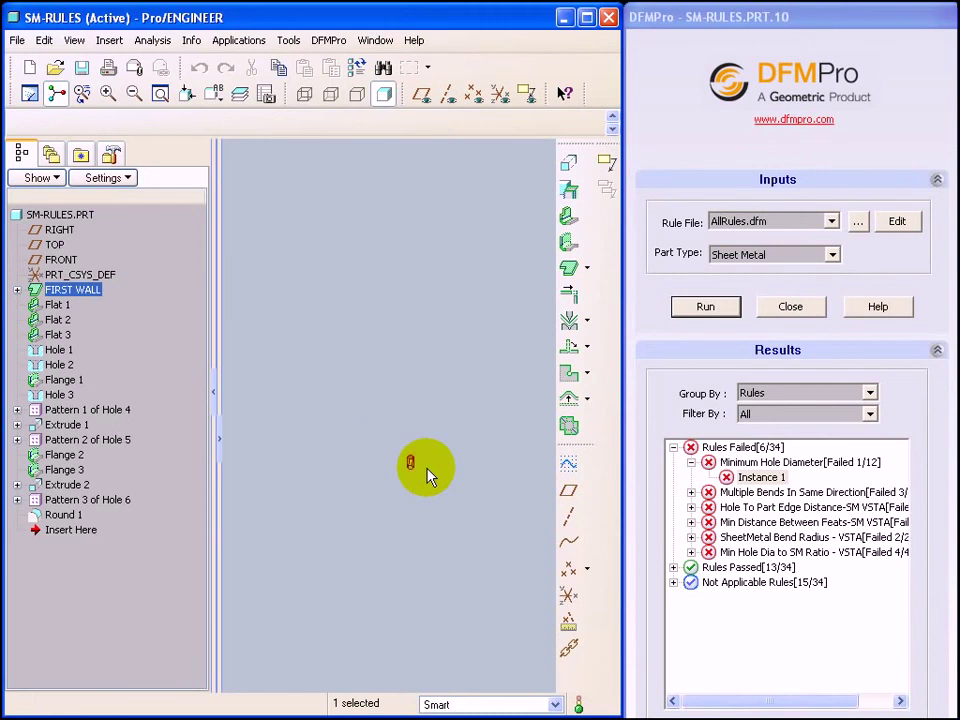
pyautogui.scroll(-10, 427, 476)
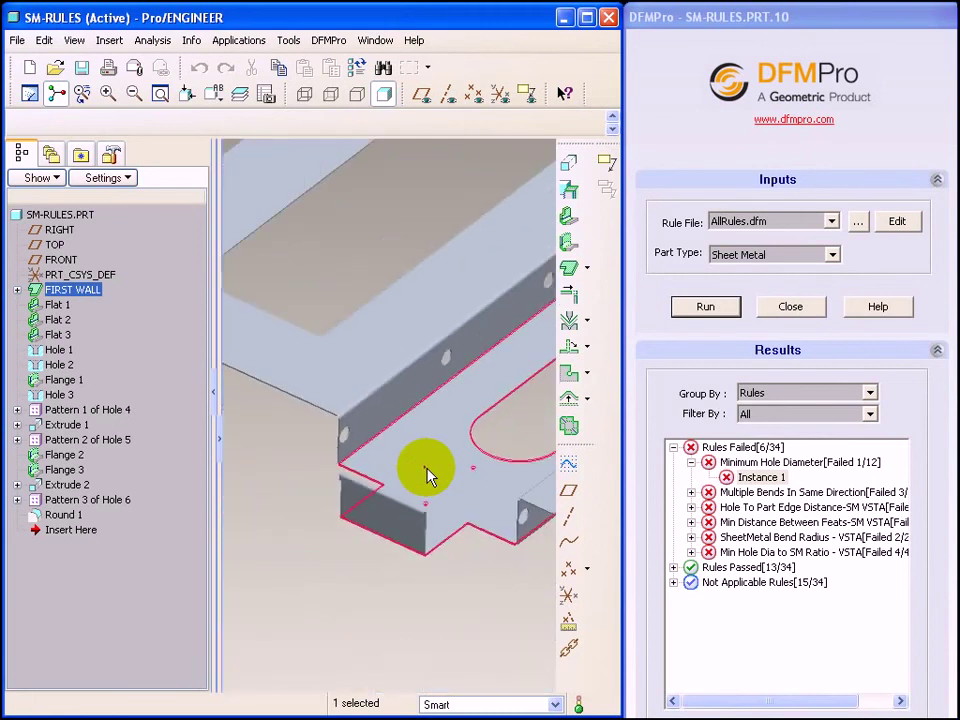
pyautogui.scroll(4, 427, 476)
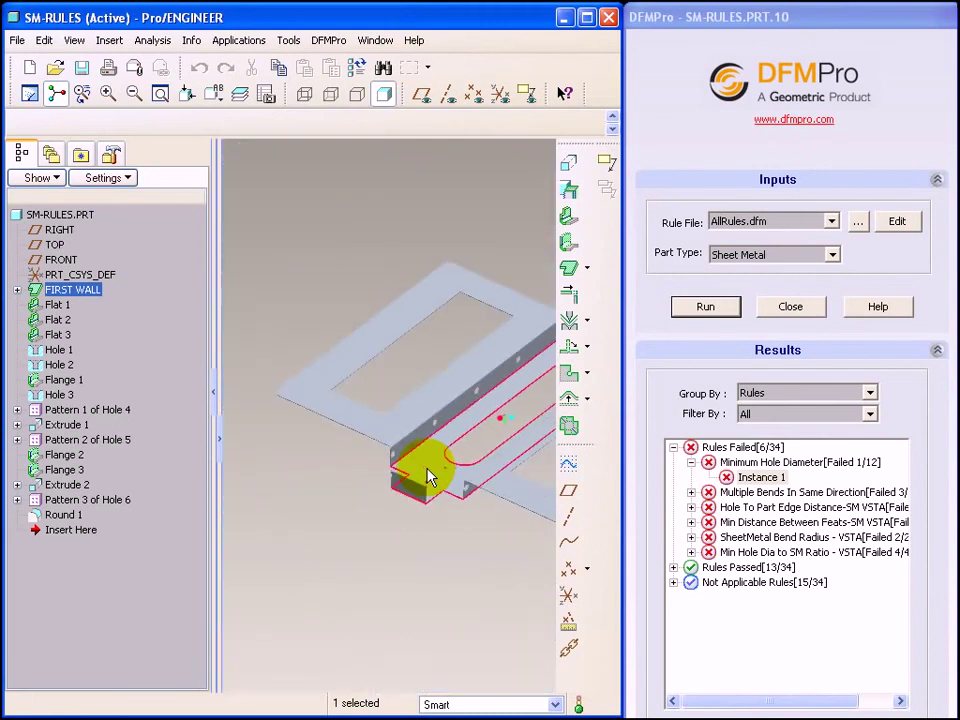
# - Use Zoom To Fit from Instance 1's context menu to show the whole part again
pyautogui.click(762, 477)
pyautogui.rightClick(767, 478)
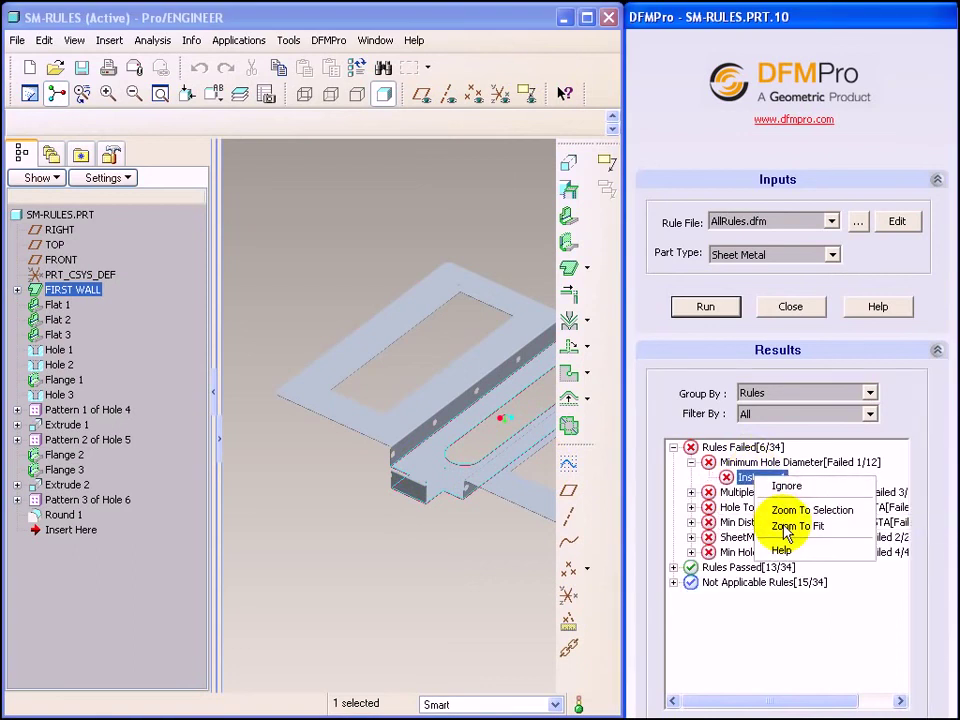
pyautogui.click(786, 526)
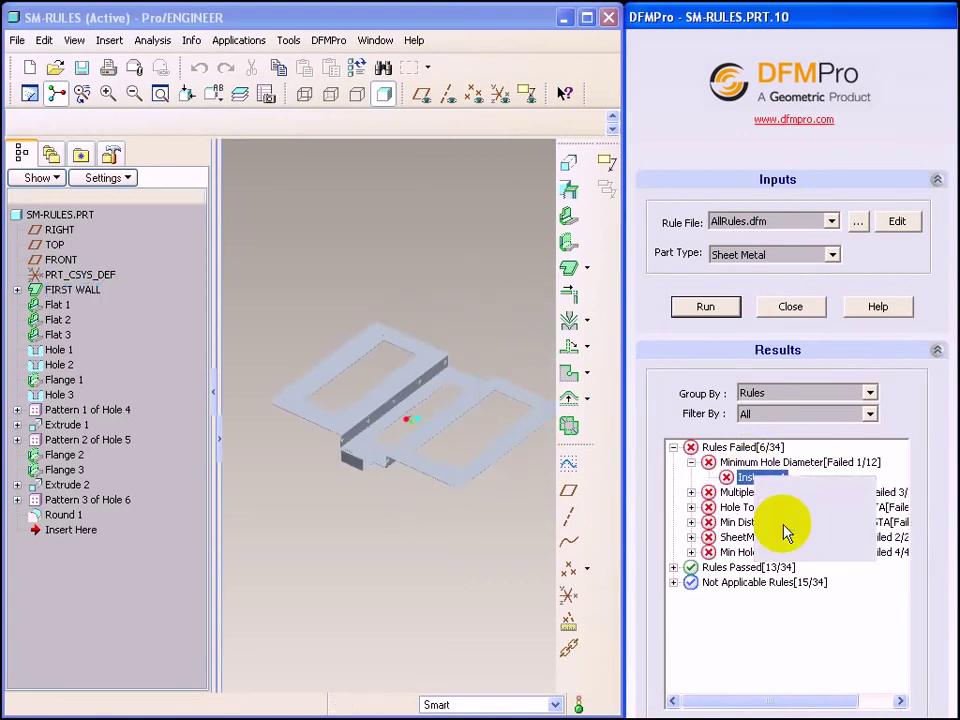
pyautogui.rightClick(752, 478)
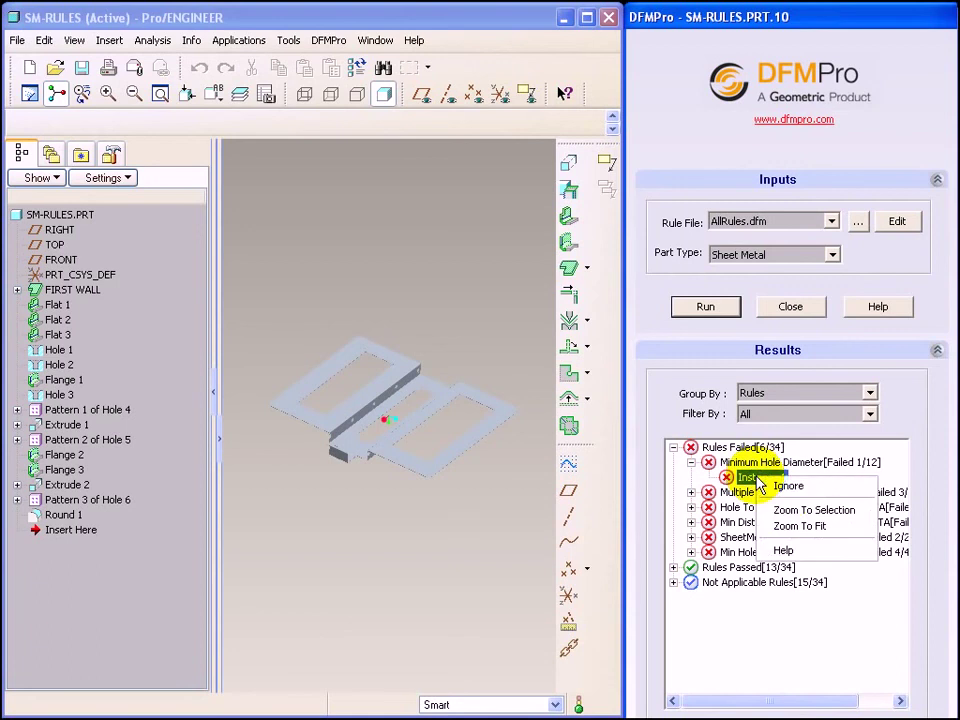
# - View the Minimum Hole Diameter help page, close it, and collapse that rule
pyautogui.click(784, 551)
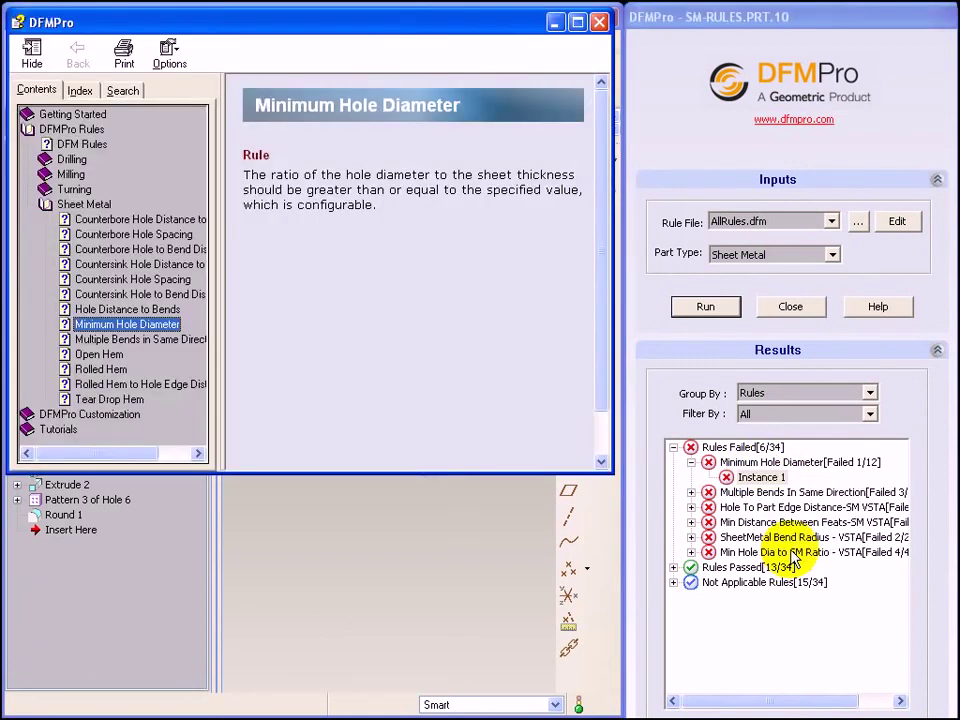
pyautogui.click(599, 21)
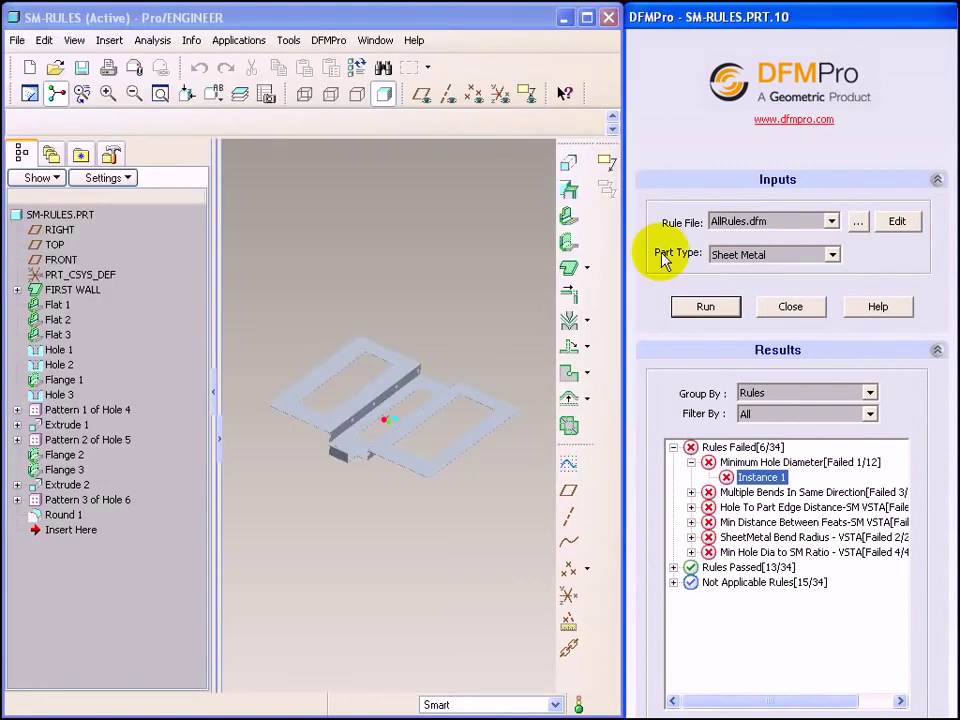
pyautogui.click(690, 462)
# - Review the three failing Multiple Bends In Same Direction instances on the model, then collapse them
pyautogui.click(691, 477)
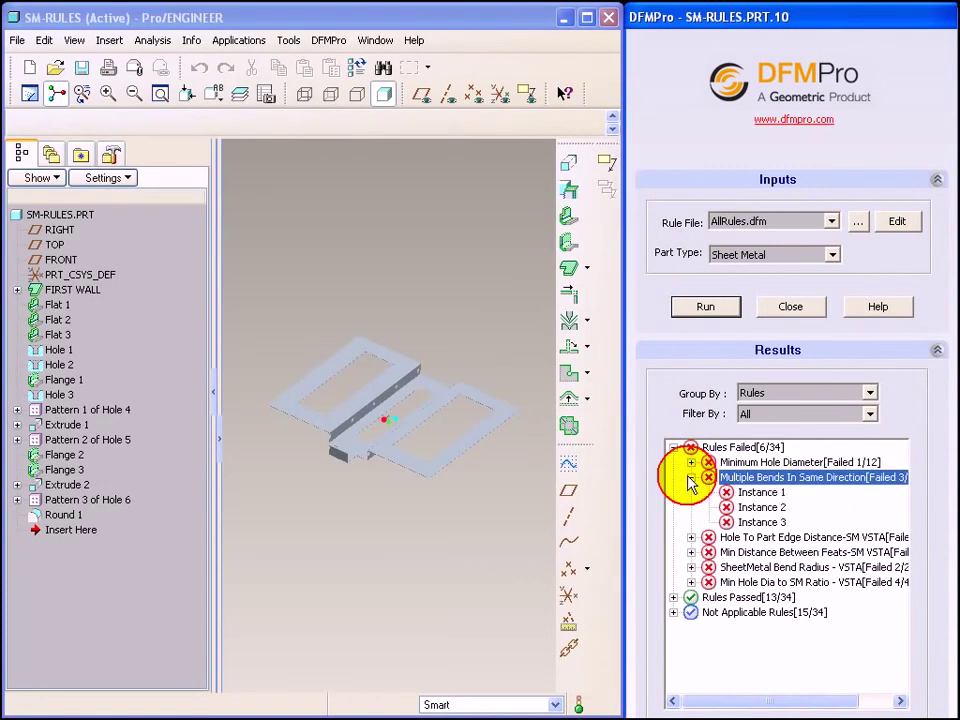
pyautogui.press('Down')
pyautogui.click(752, 508)
pyautogui.click(755, 522)
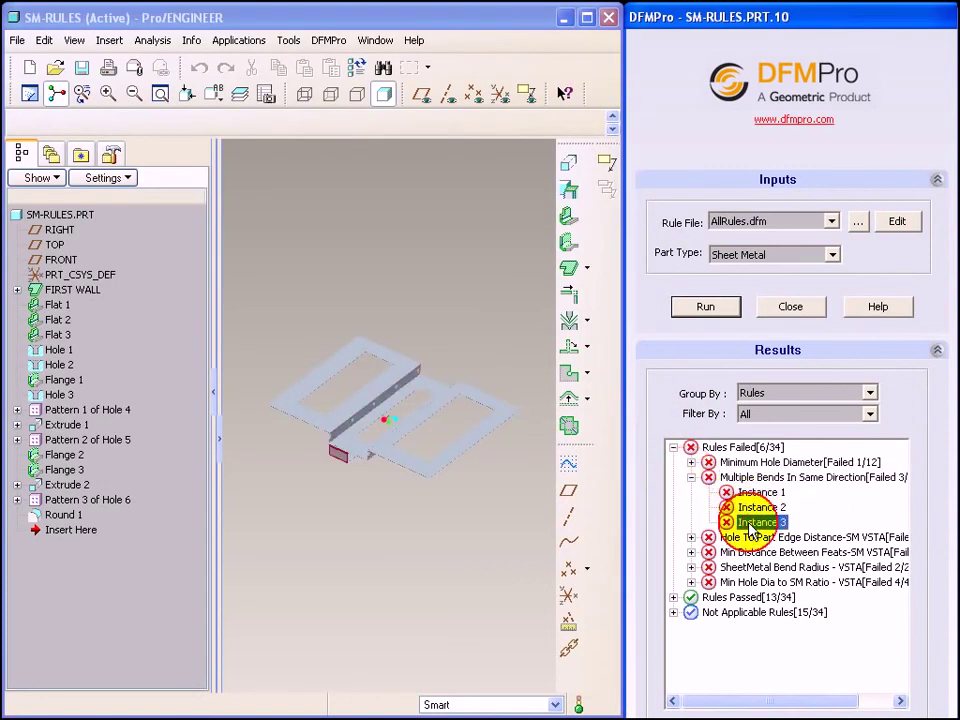
pyautogui.click(691, 477)
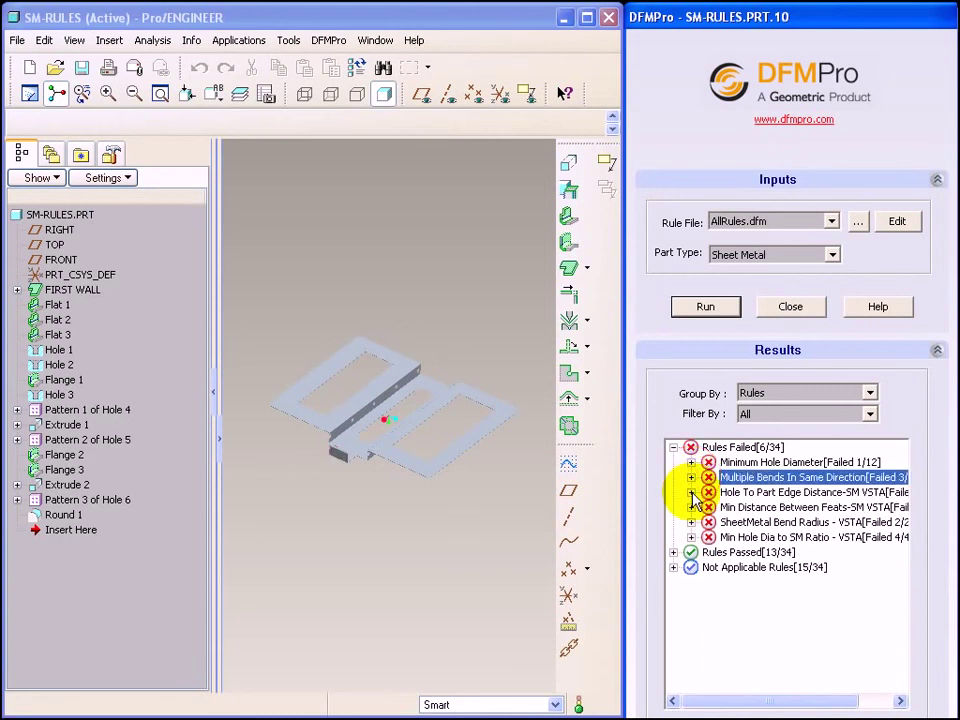
# - Review the two failing Hole To Part Edge Distance instances, then collapse the rule
pyautogui.click(691, 492)
pyautogui.click(745, 508)
pyautogui.click(755, 522)
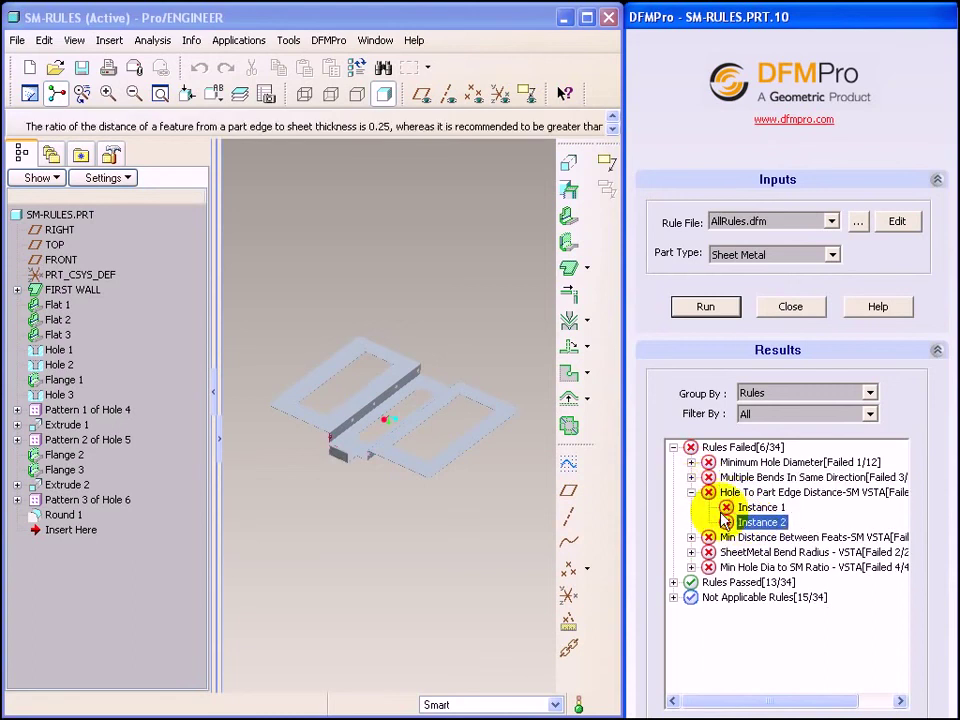
pyautogui.click(691, 492)
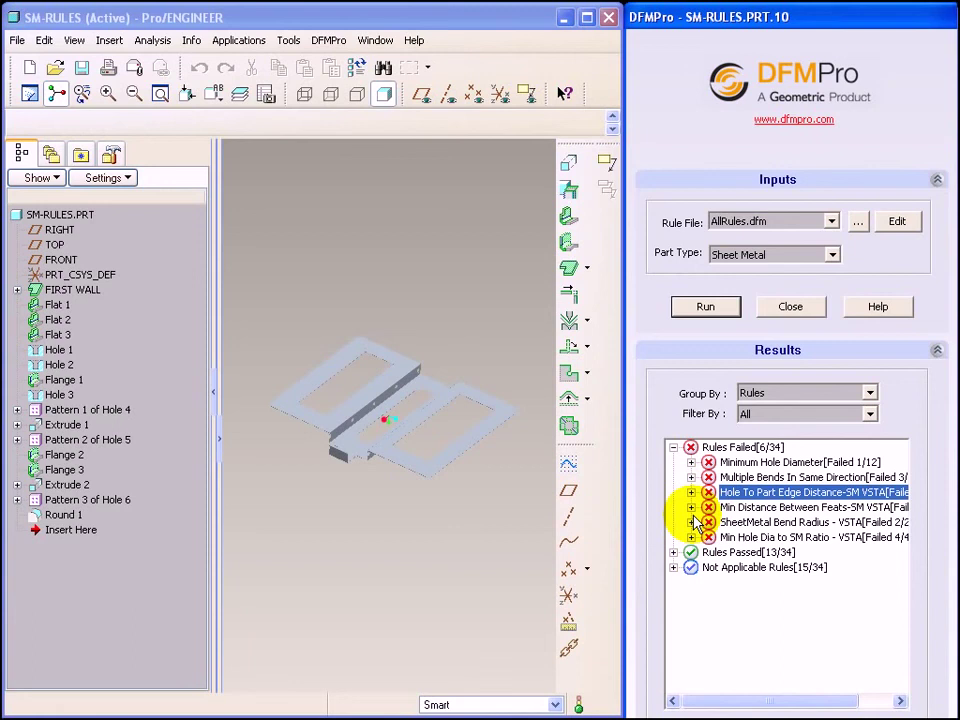
pyautogui.click(897, 224)
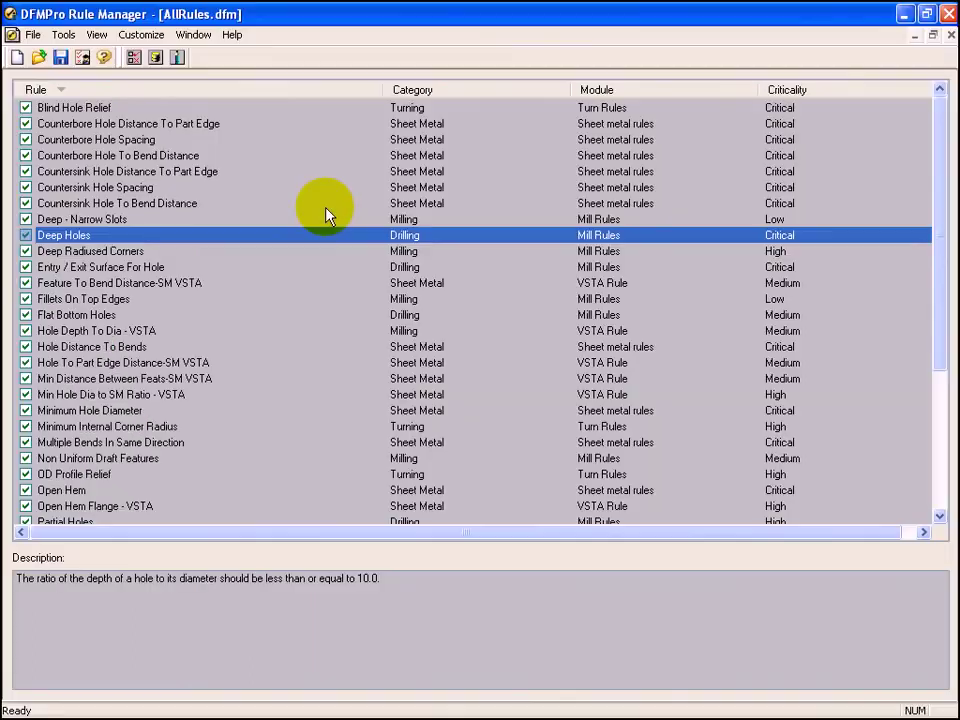
pyautogui.scroll(-4, 396, 315)
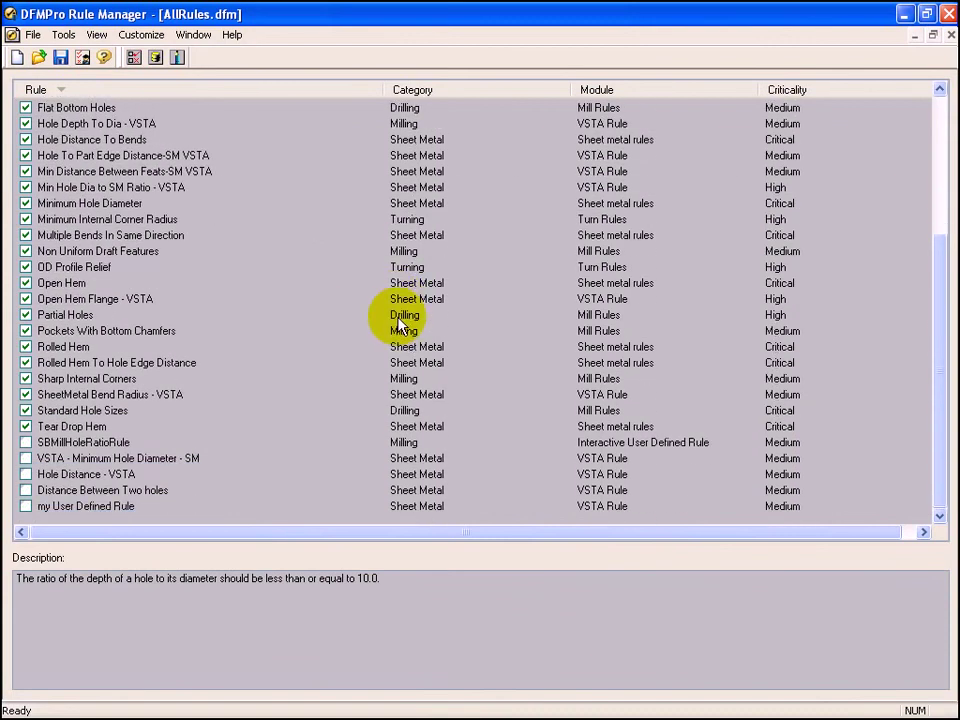
pyautogui.scroll(4, 398, 318)
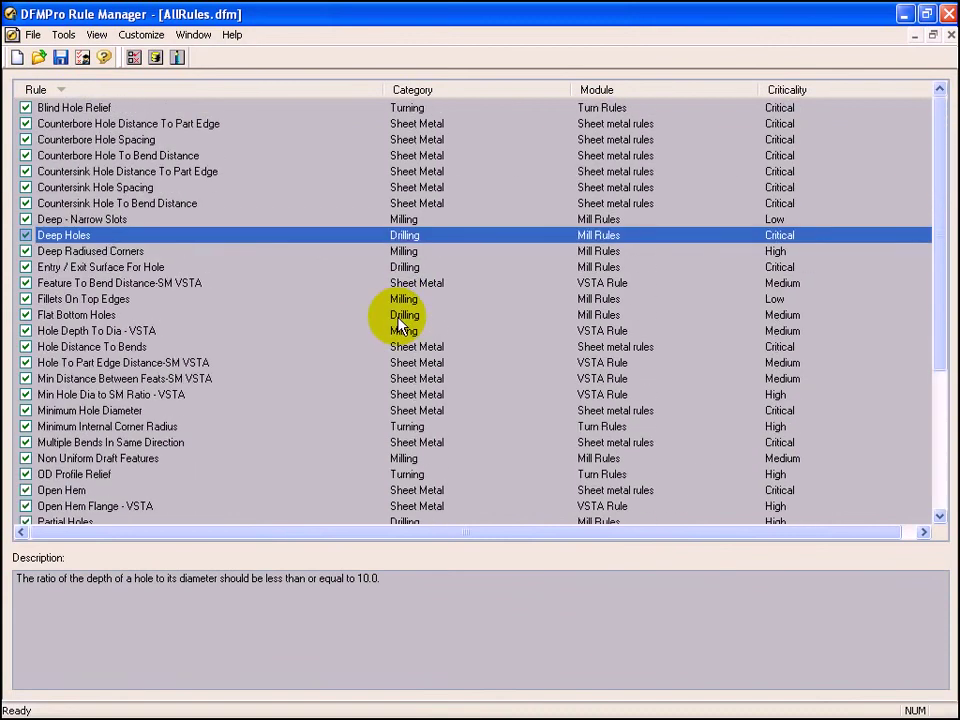
pyautogui.click(948, 14)
pyautogui.moveTo(440, 322); pyautogui.dragTo(418, 342, button='middle')
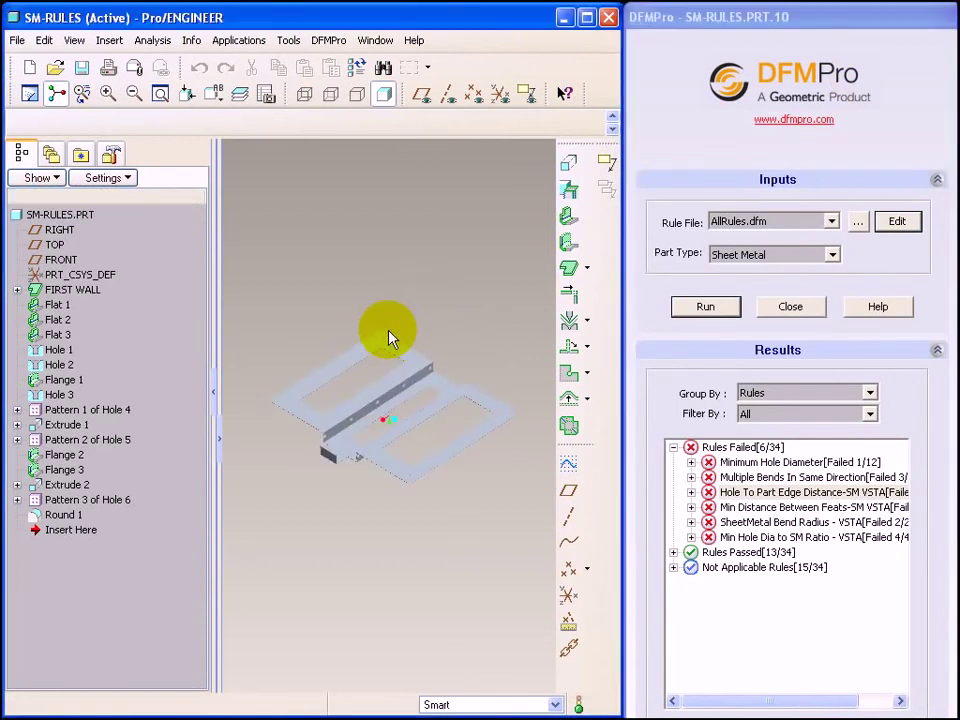